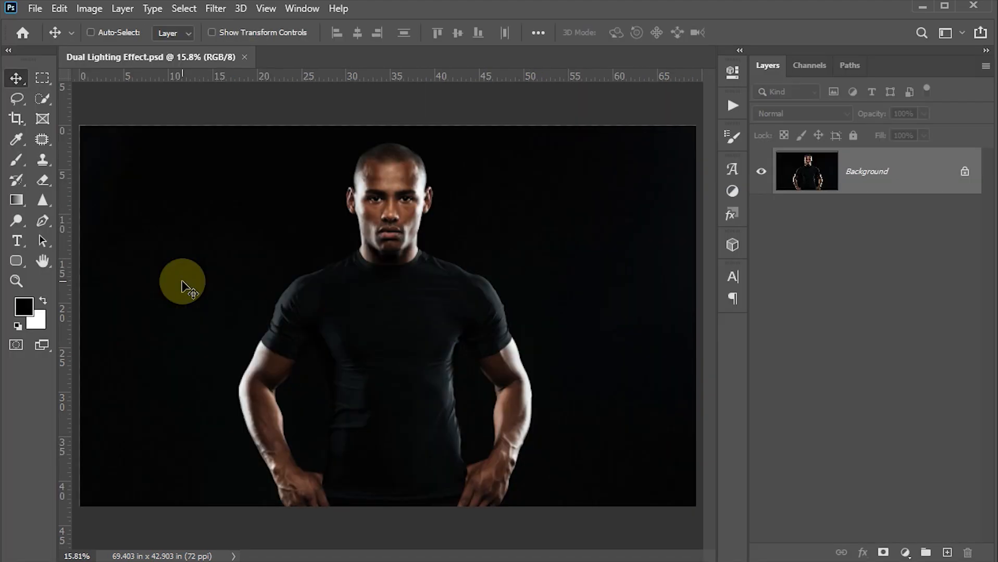
Step: Convert the Background layer to a smart object
right_click(907, 188)
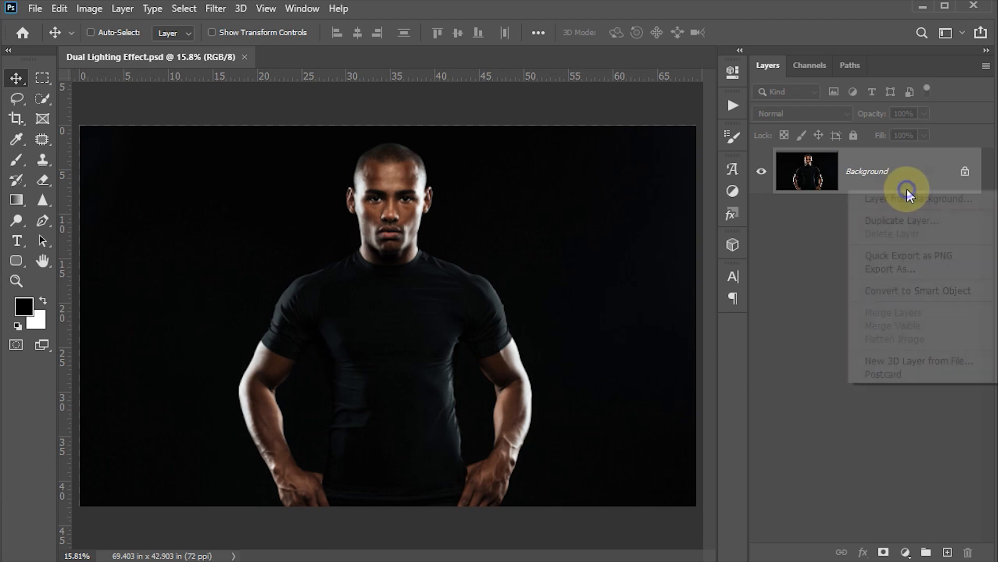
click(889, 293)
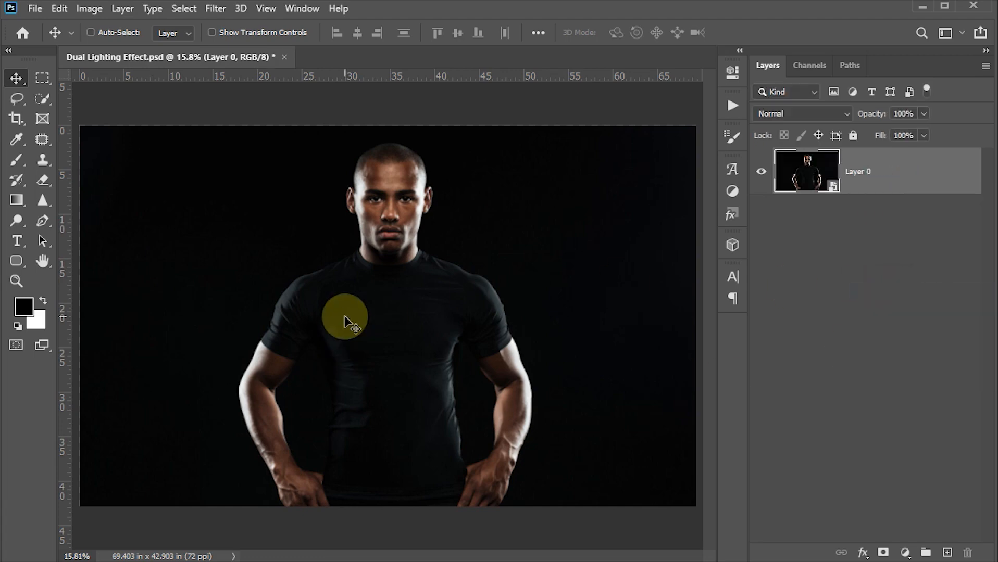
Step: Try to select the man as the subject and subtract the dark gap between his torso and the arm on the image's left side
click(184, 8)
click(208, 197)
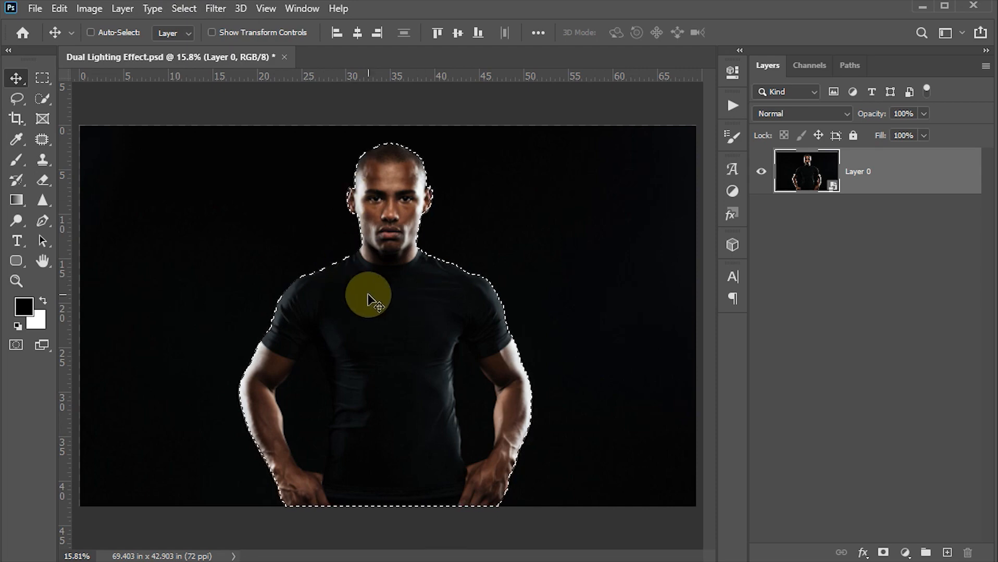
scroll(337, 397, up, 3)
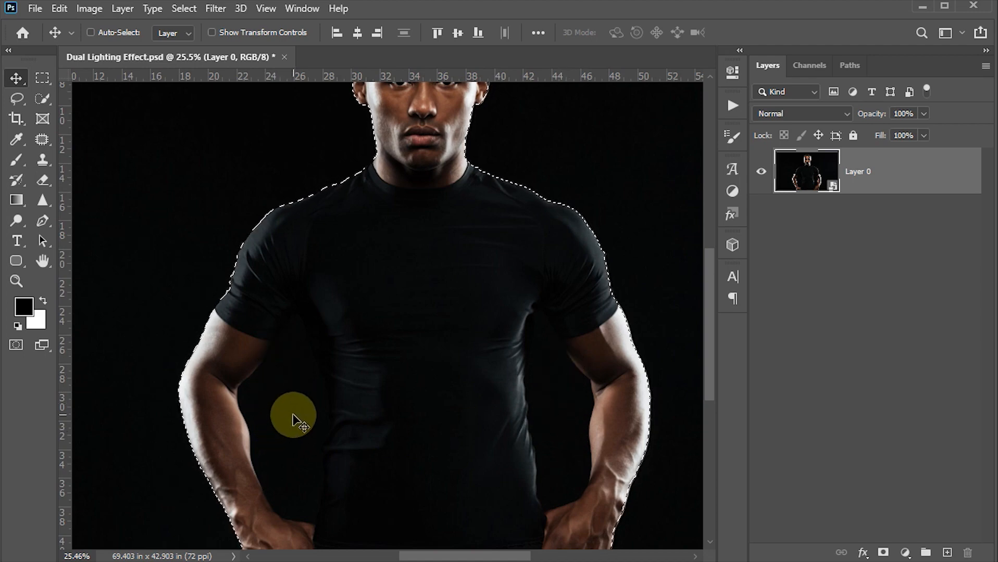
click(40, 98)
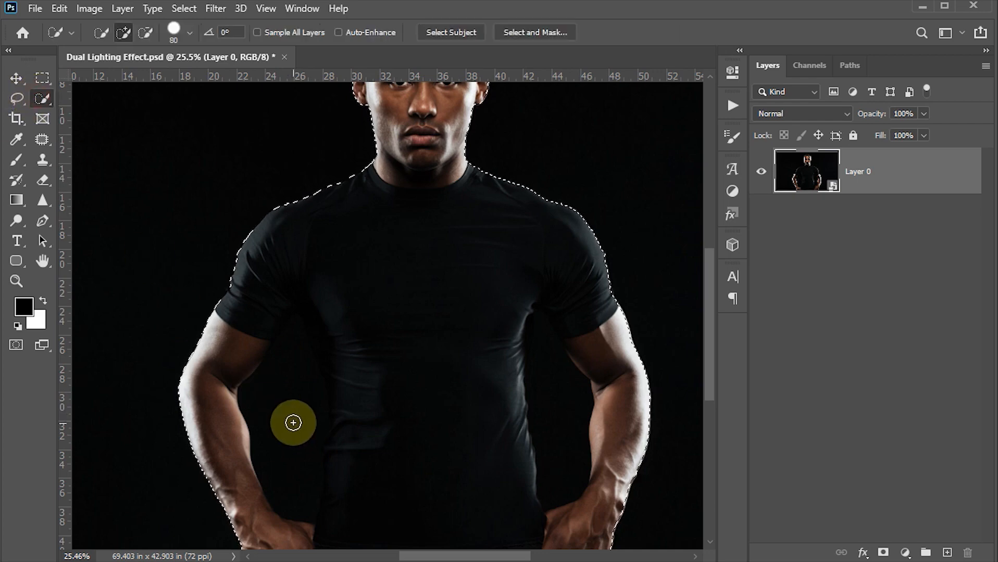
scroll(295, 414, up, 1)
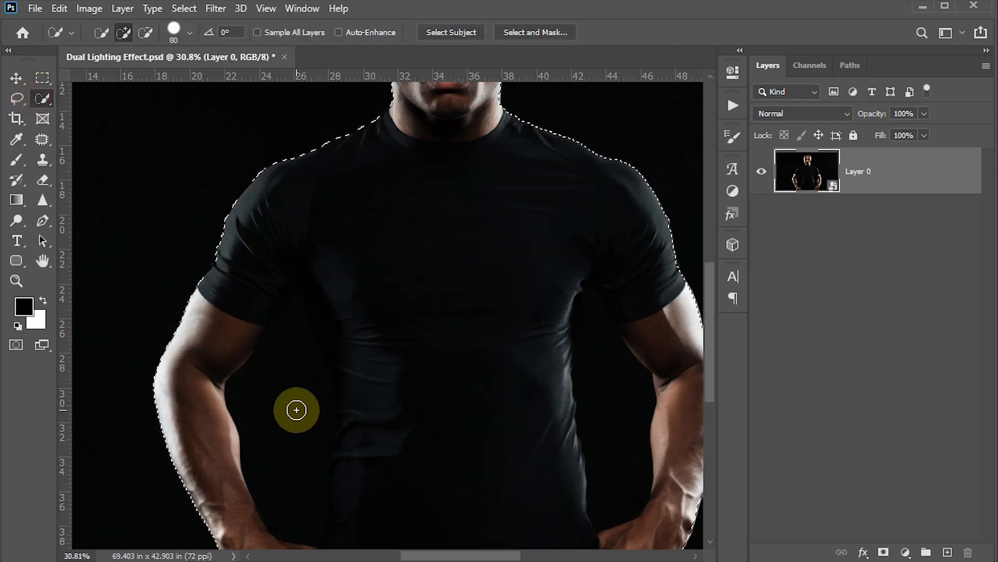
key(alt)
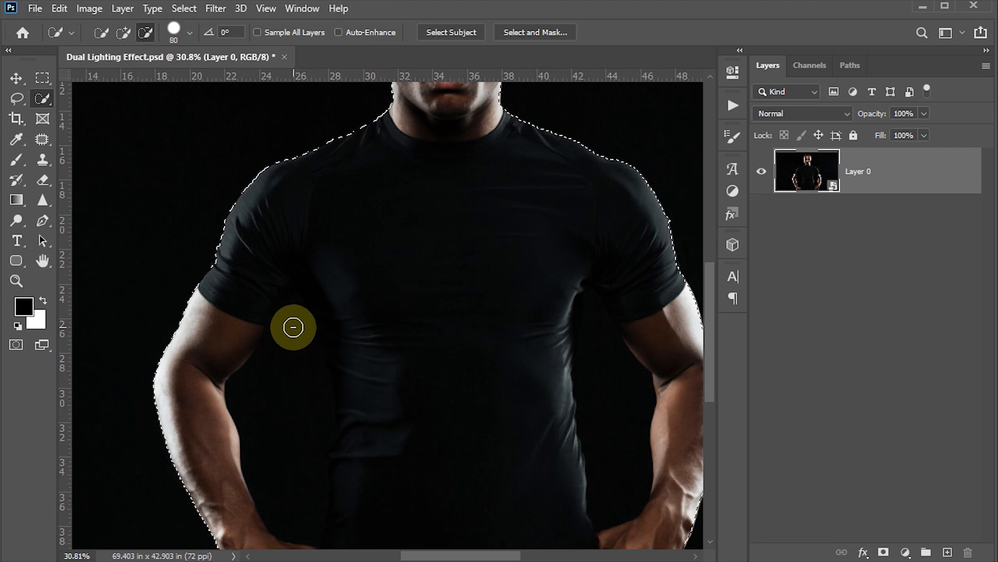
alt+click(281, 356)
drag(281, 399, 292, 501)
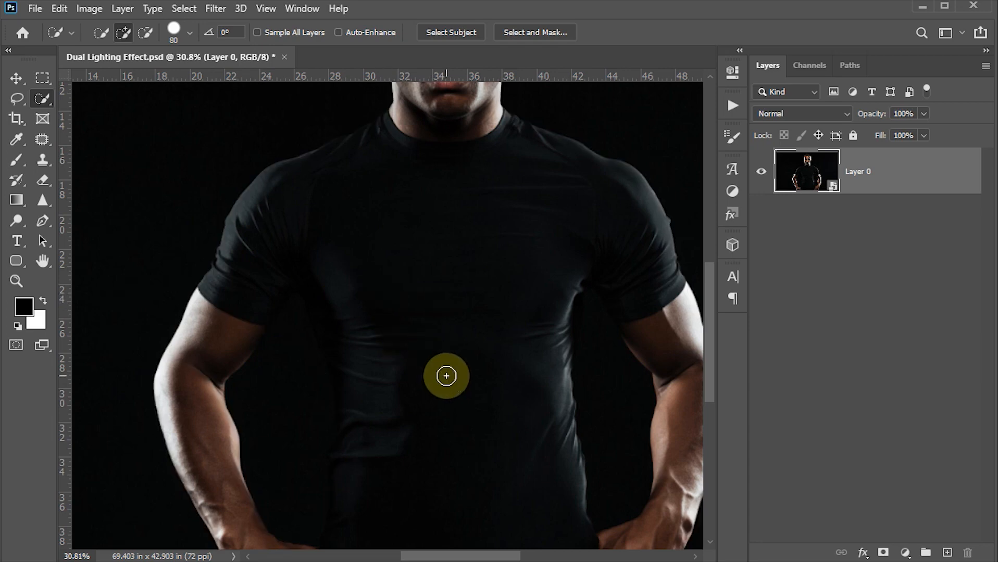
scroll(446, 376, down, 3)
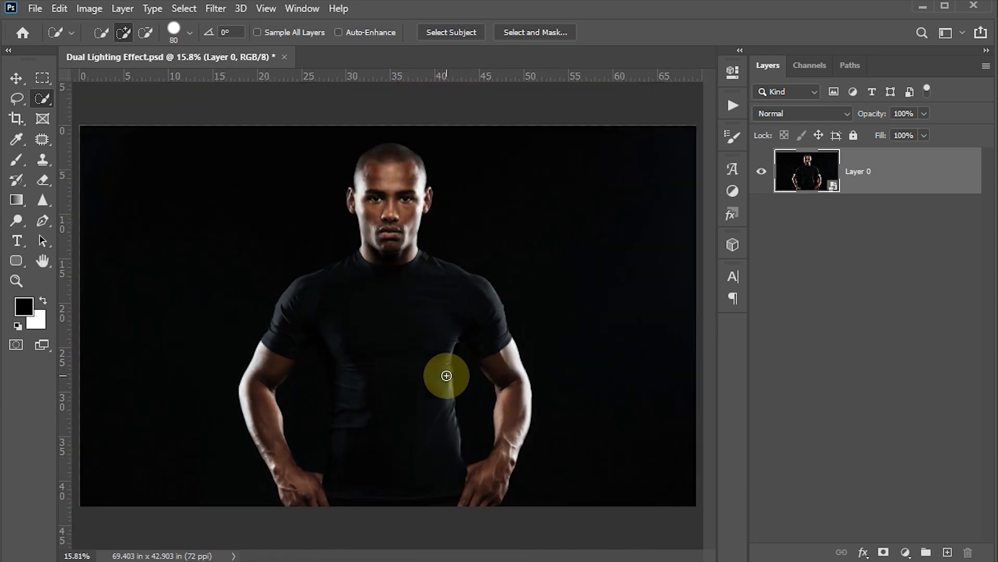
click(16, 79)
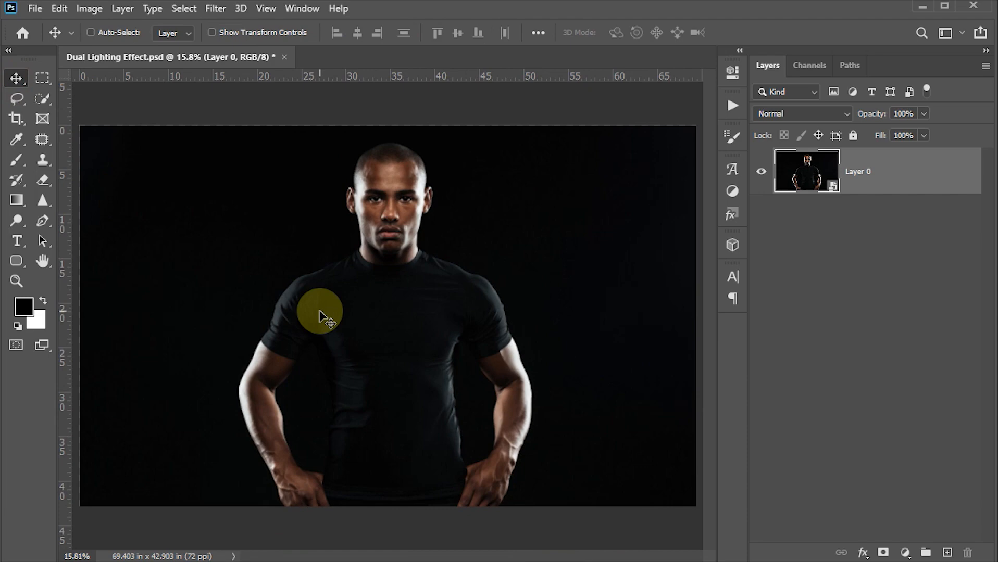
Step: Duplicate Layer 0 and strongly brighten the copy with Levels by lowering the white input level
key(ctrl+j)
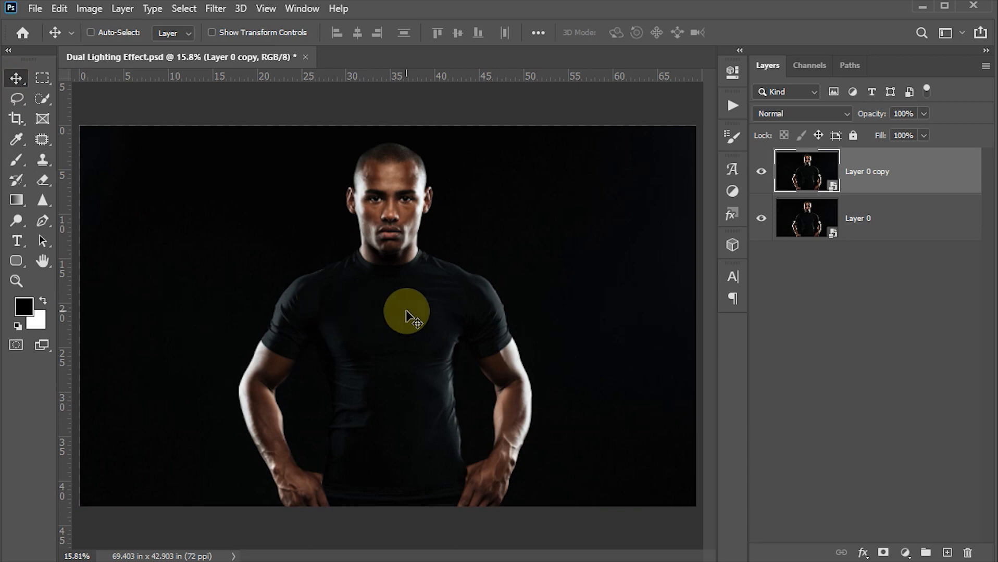
key(ctrl)
key(ctrl+l)
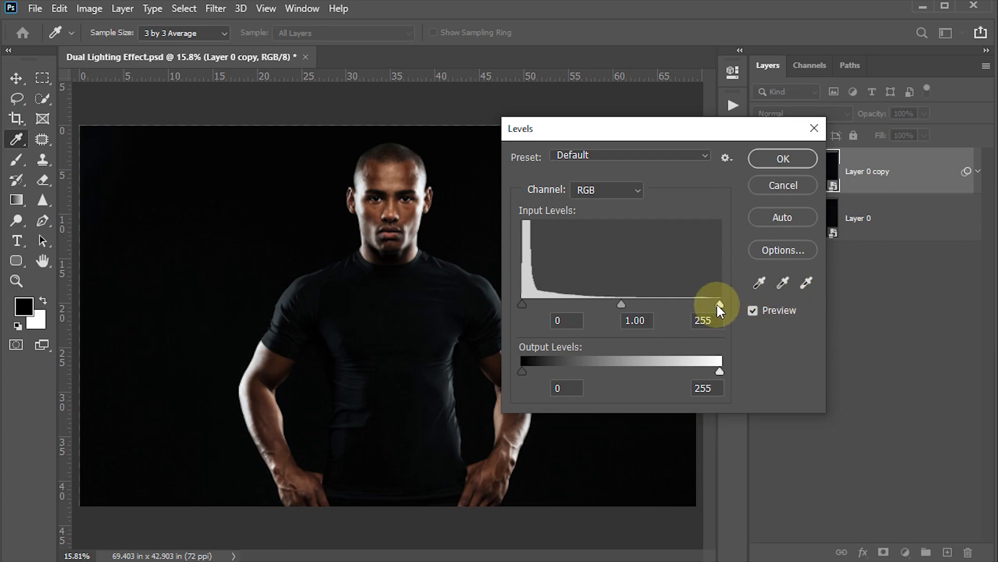
drag(718, 305, 560, 298)
click(783, 159)
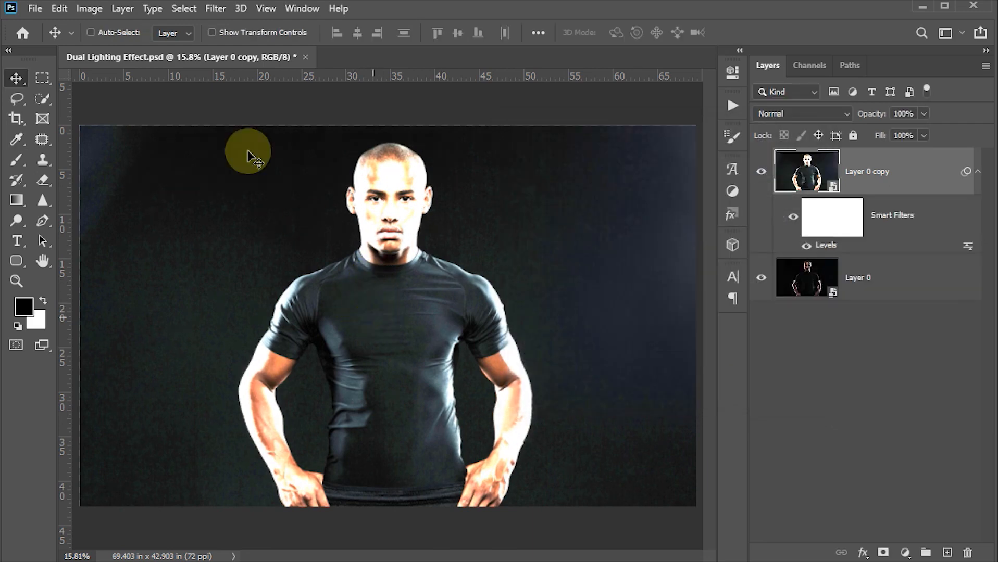
Step: Select the man as the subject on the brightened copy and clear the stray selected patches in the gap beside the arm on the image's right
click(184, 9)
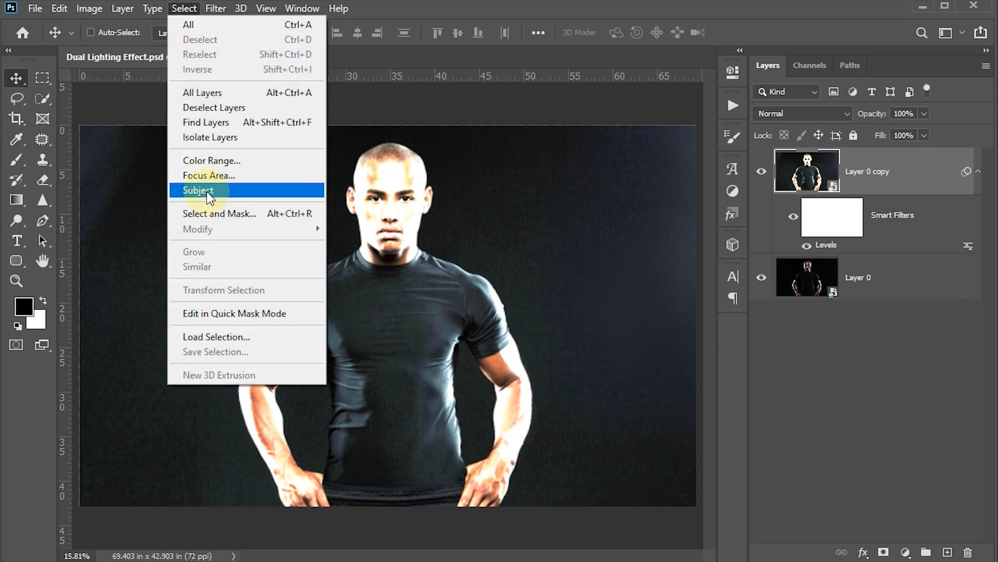
click(206, 190)
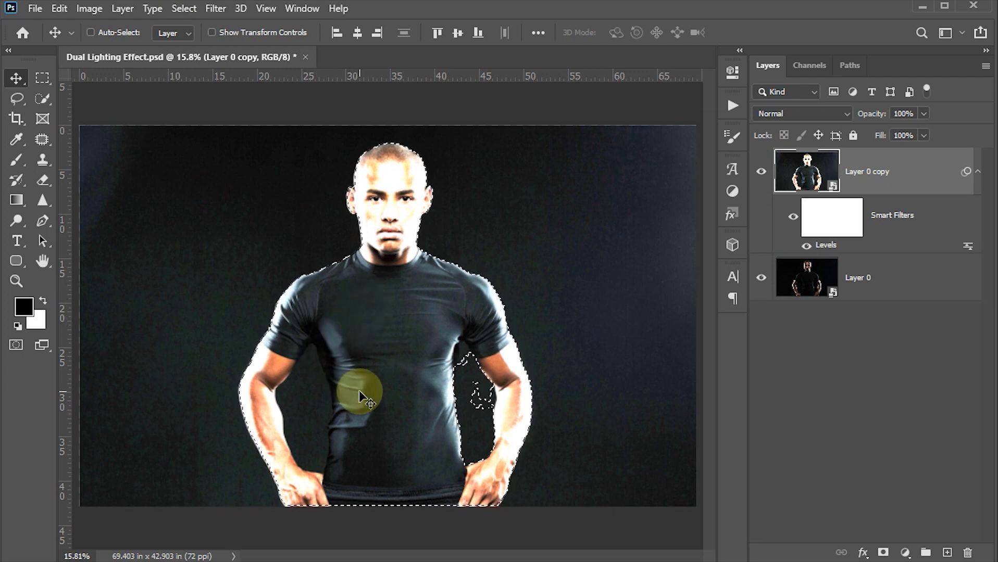
key(w)
scroll(359, 390, up, 2)
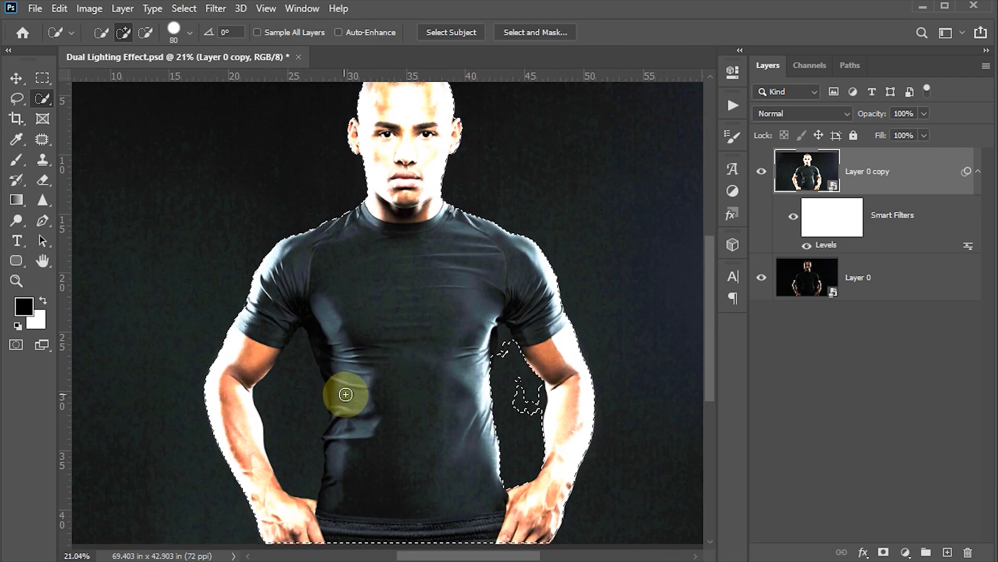
mouse_move(532, 416)
mouse_down()
mouse_move(517, 384)
mouse_move(517, 396)
mouse_up()
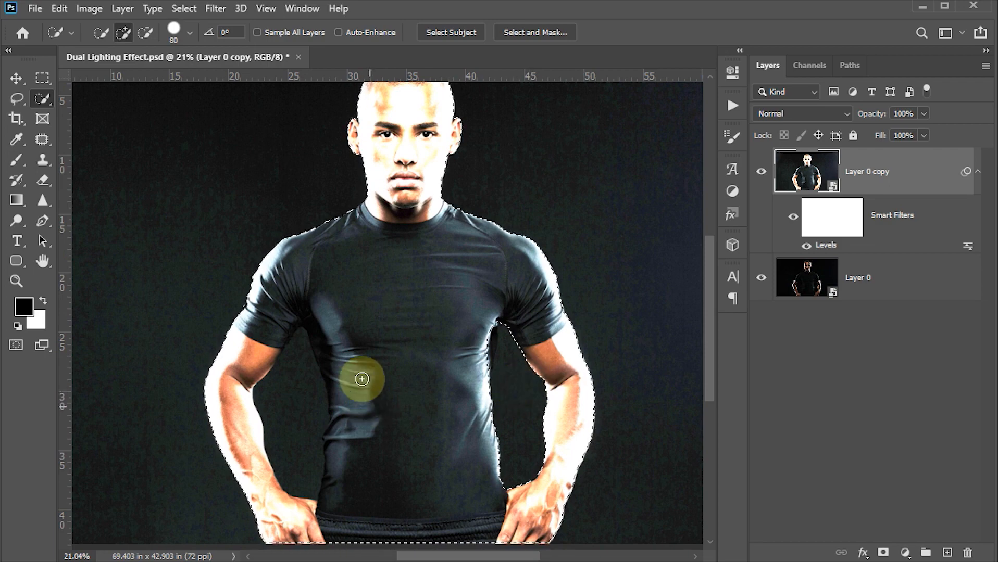
Step: Subtract the background gap between the torso and the arm on the image's left from the selection
mouse_move(372, 318)
mouse_down()
mouse_move(370, 368)
mouse_move(374, 237)
mouse_up()
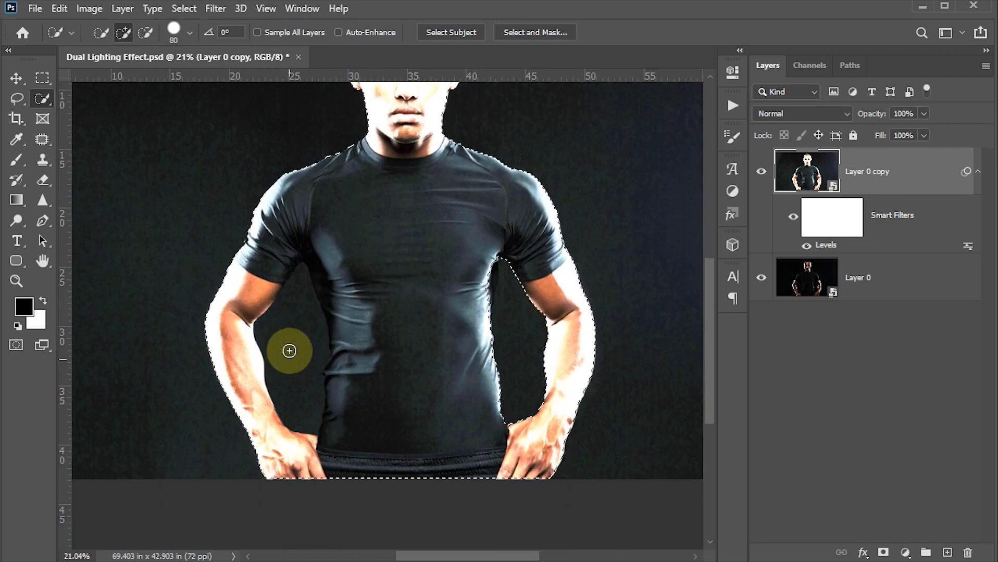
key(alt)
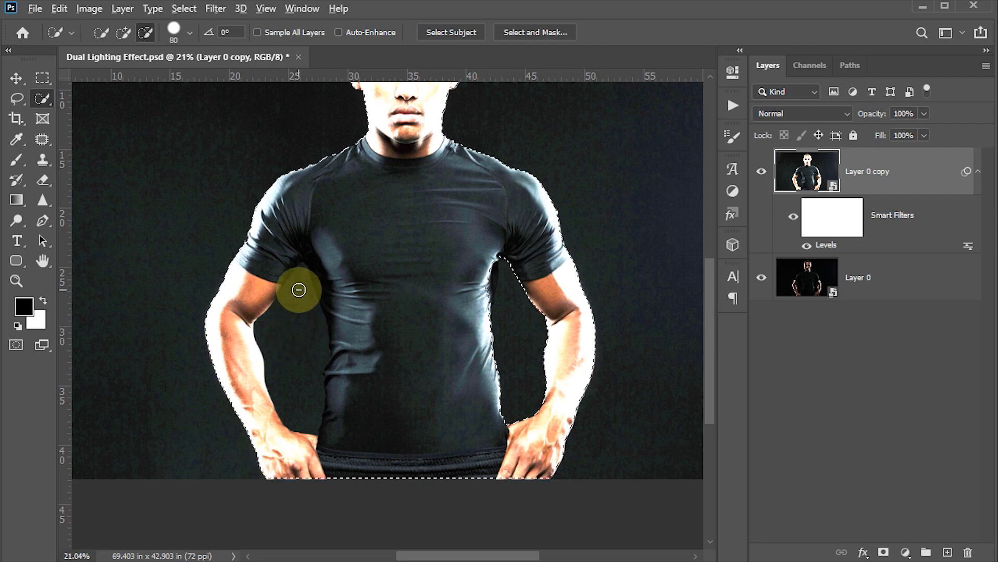
mouse_move(297, 287)
mouse_down()
mouse_move(298, 357)
mouse_move(294, 336)
mouse_up()
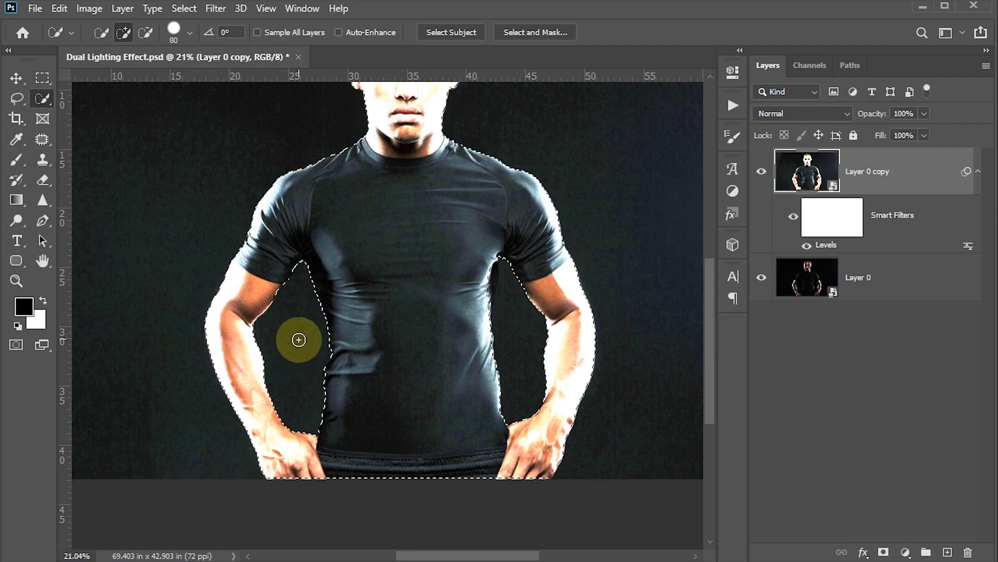
Step: Refine the selection edge at the armpit on the image's right with the Quick Selection brush at size 50
key(bracketleft)
key(bracketleft)
key(bracketleft)
key(ctrl+0)
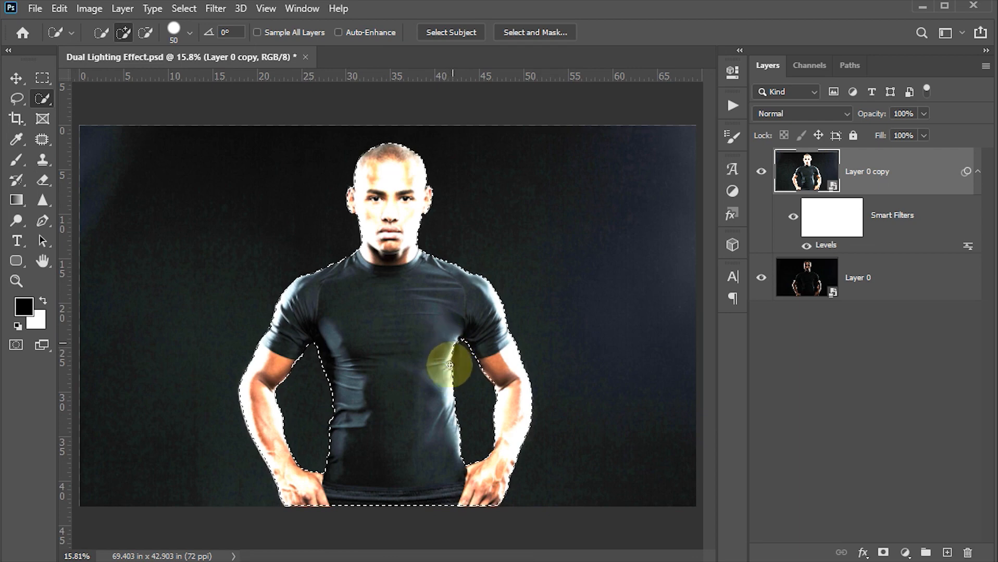
scroll(447, 374, up, 5)
mouse_move(455, 326)
mouse_down()
mouse_move(462, 293)
mouse_move(459, 337)
mouse_up()
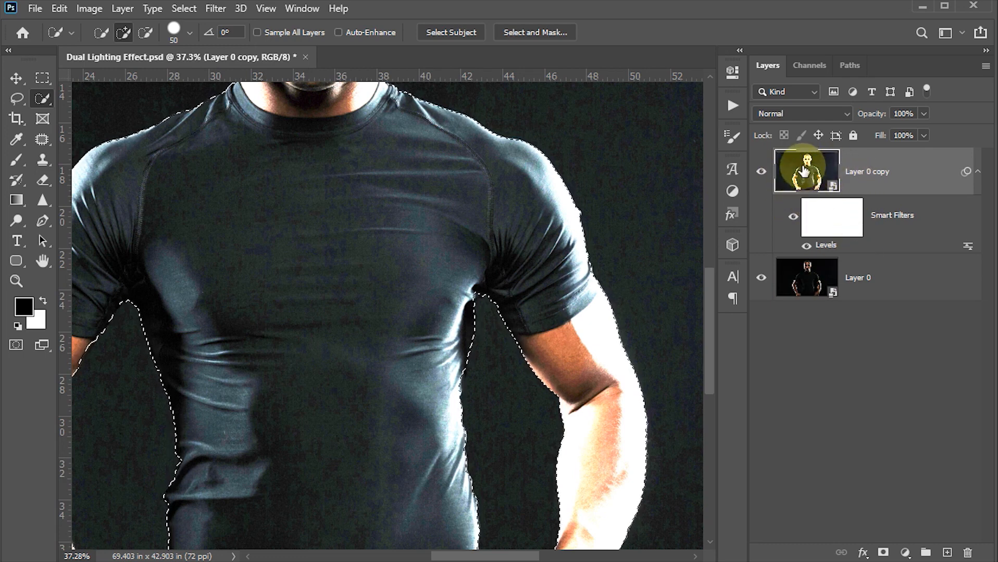
Step: Delete the brightened Layer 0 copy while keeping the selection of the man
drag(800, 178, 967, 553)
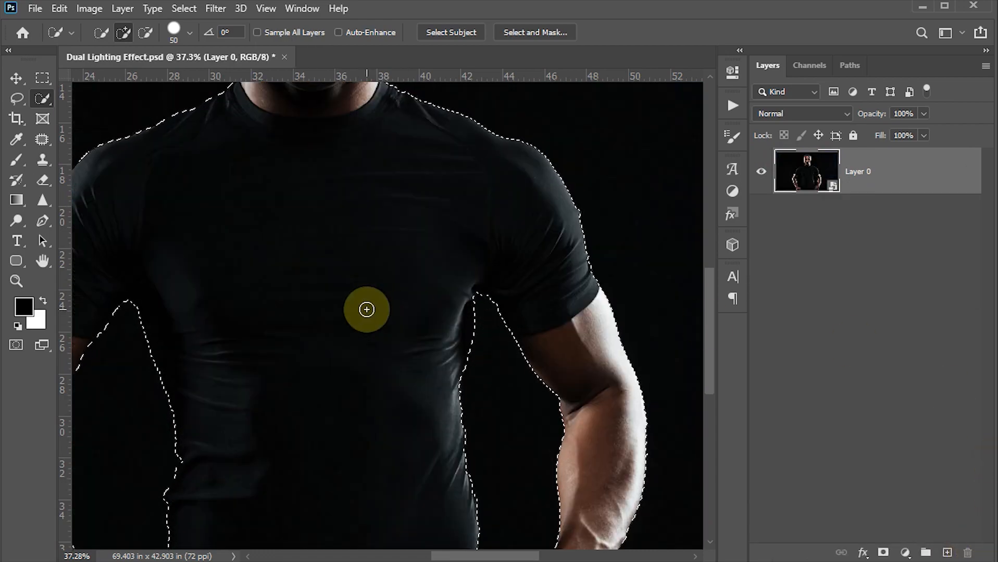
key(ctrl+0)
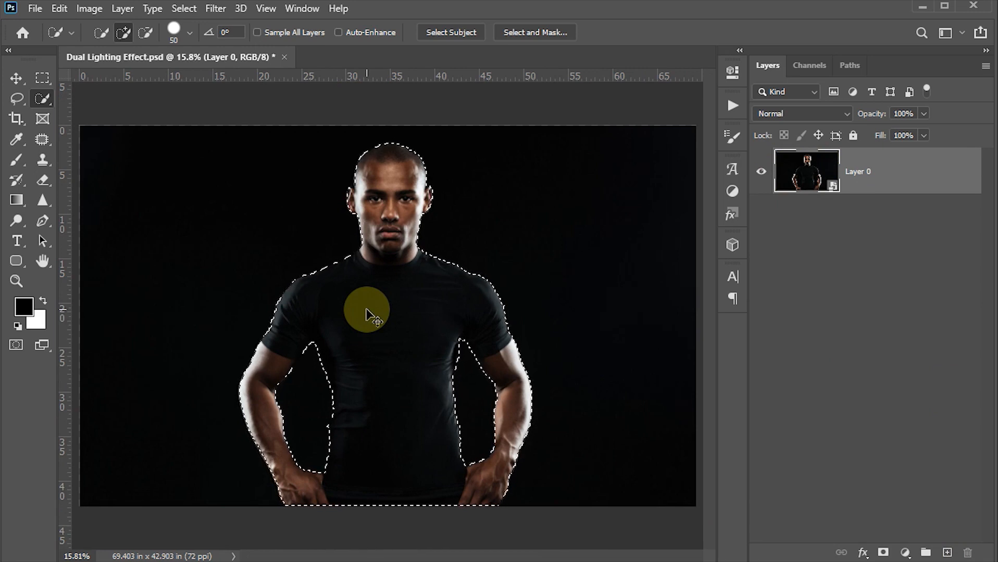
Step: Copy the selected man from Layer 0 to a new layer and hide Layer 0
key(ctrl+j)
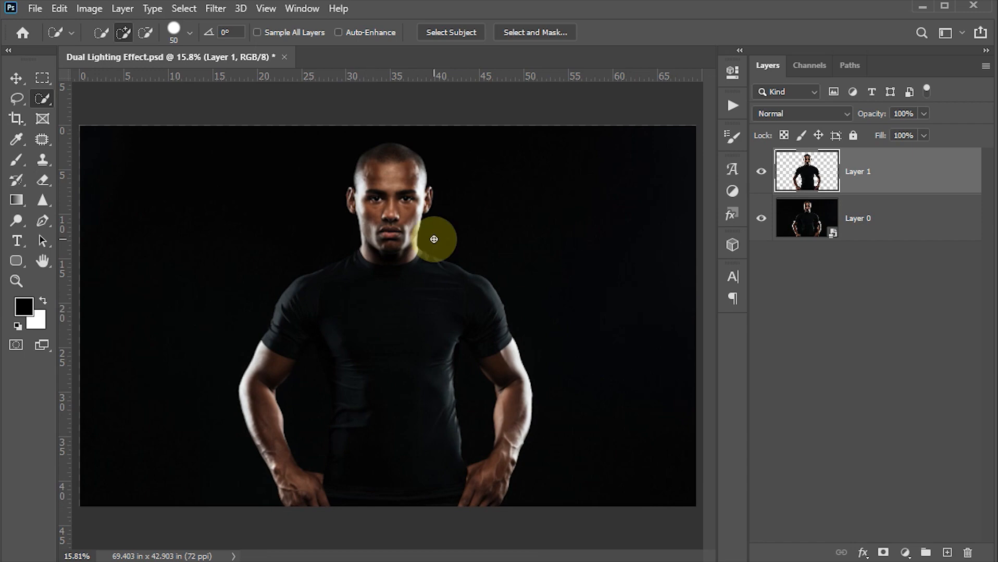
click(761, 219)
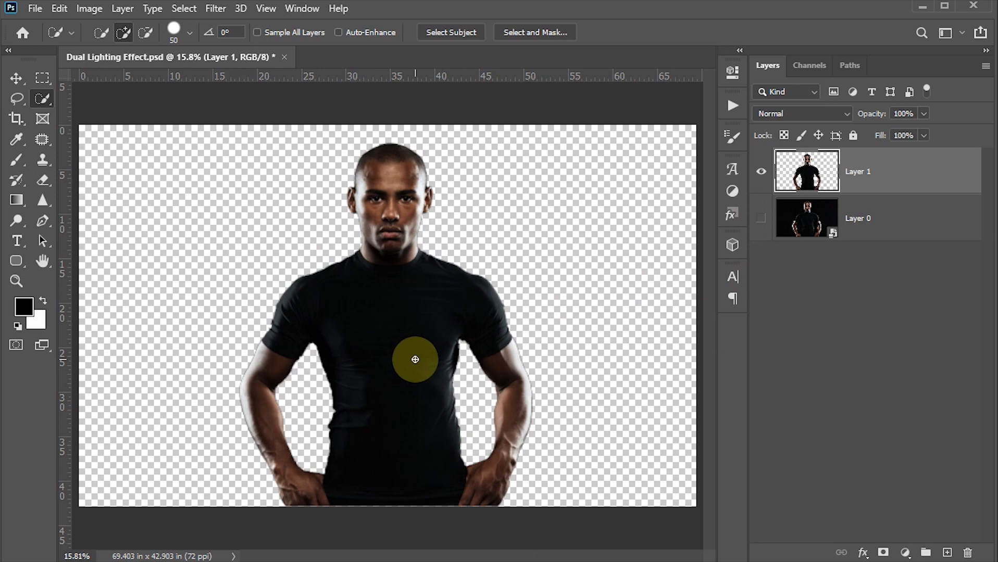
key(v)
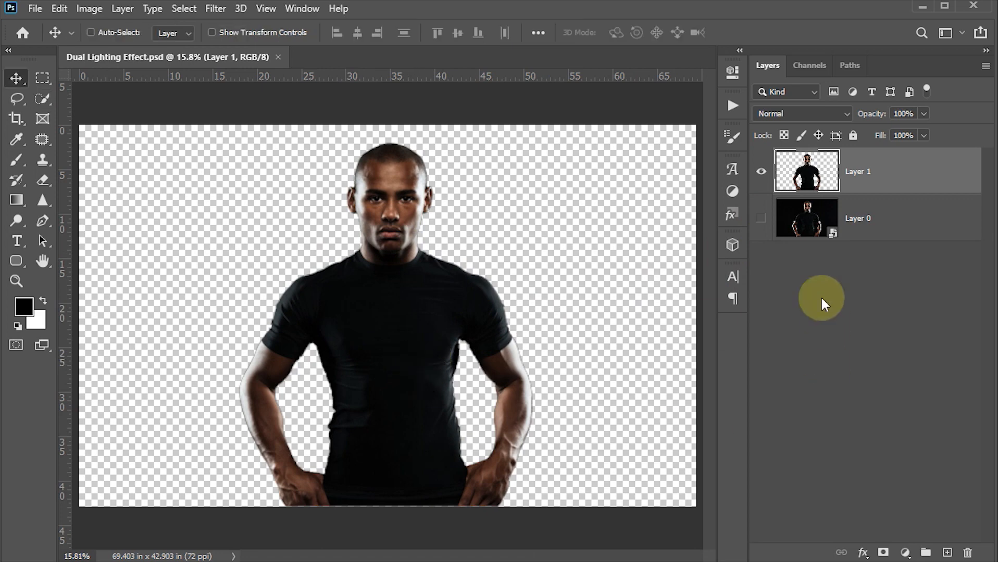
Step: Add a black (000000) solid color fill layer directly above Layer 0, behind the cut-out man
click(802, 229)
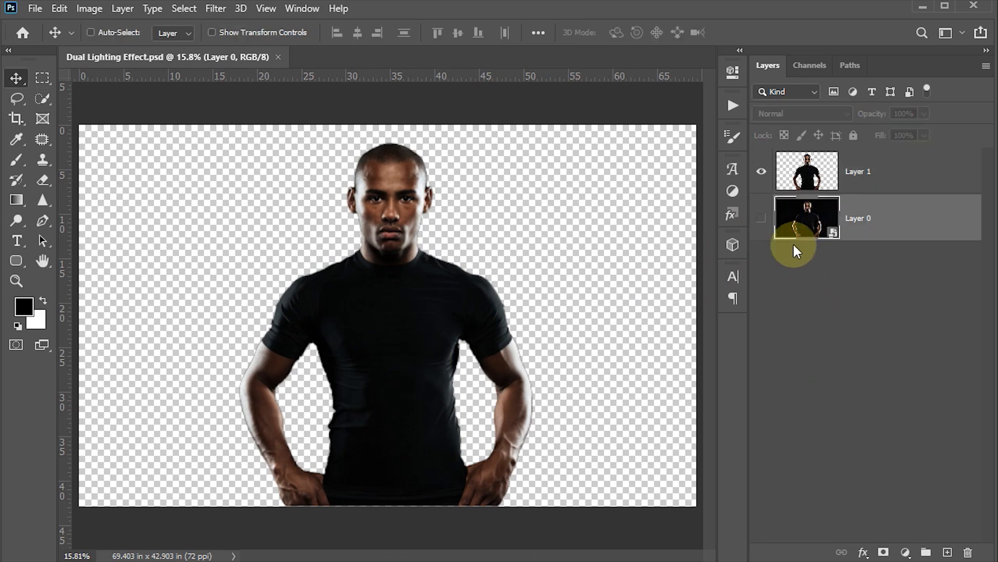
click(905, 553)
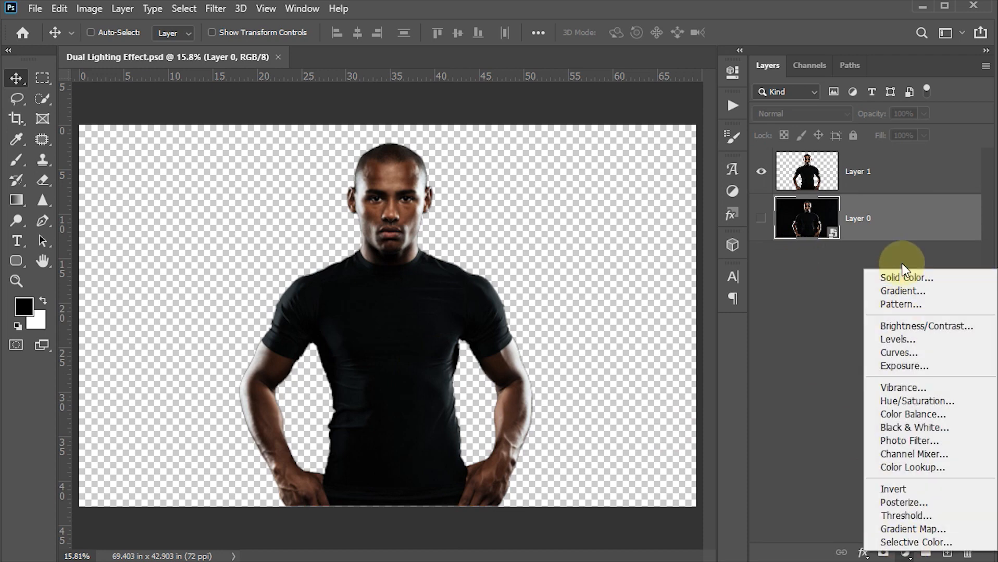
click(901, 276)
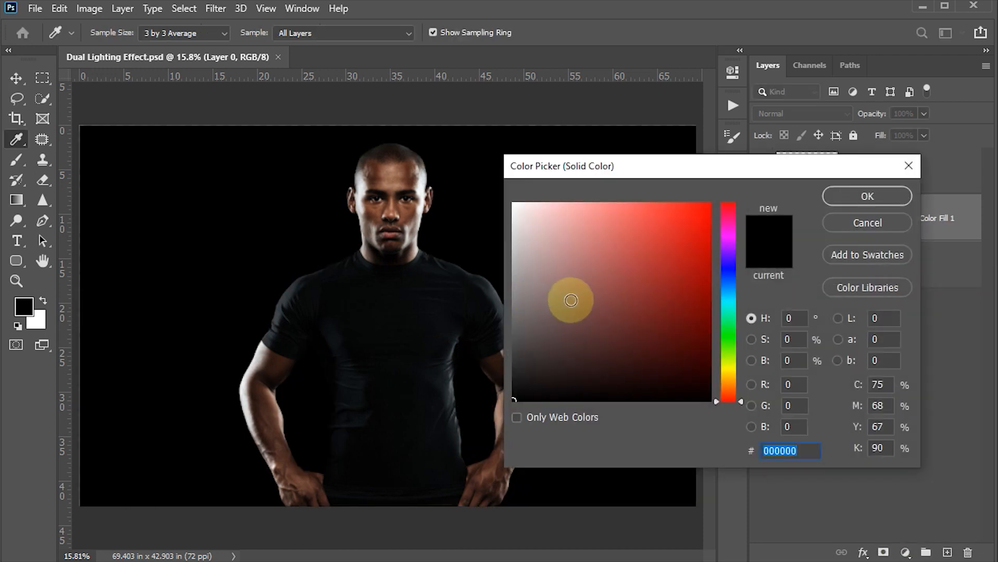
mouse_move(593, 325)
mouse_down()
mouse_move(595, 367)
mouse_move(653, 363)
mouse_move(558, 366)
mouse_move(641, 374)
mouse_move(691, 393)
mouse_move(586, 383)
mouse_move(545, 389)
mouse_move(516, 414)
mouse_up()
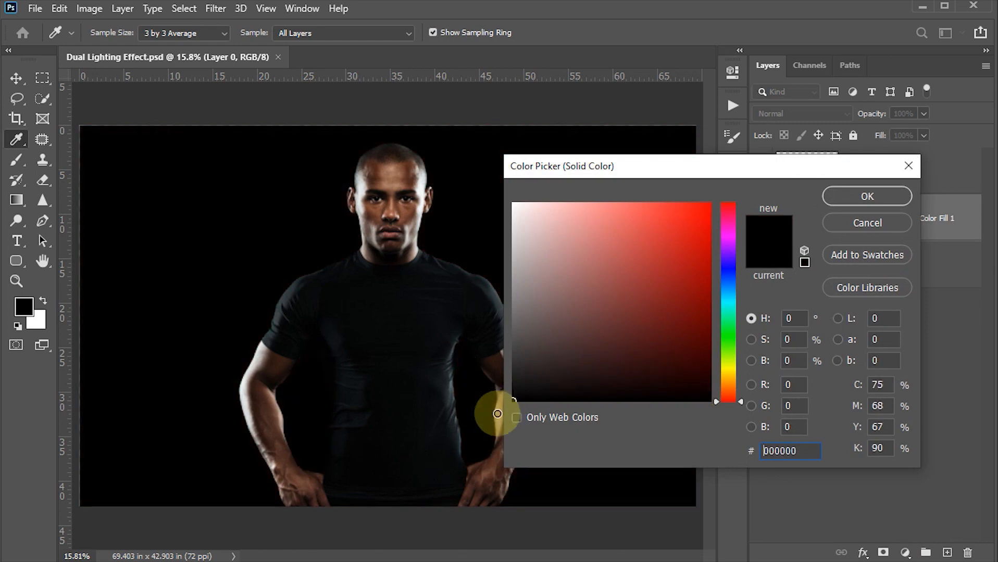
click(844, 196)
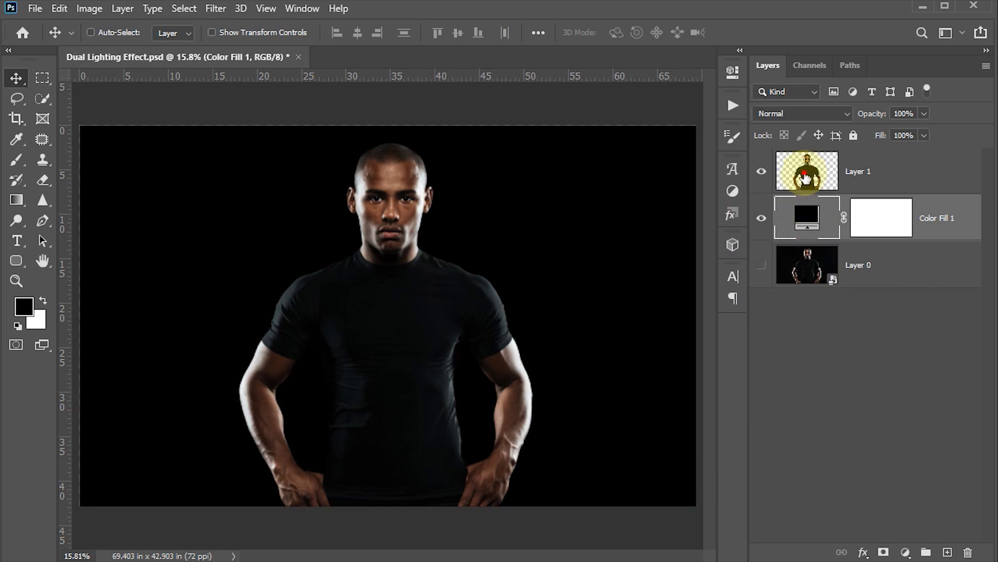
Step: Add a cyan (00edd4) solid color fill layer above Layer 1
click(804, 177)
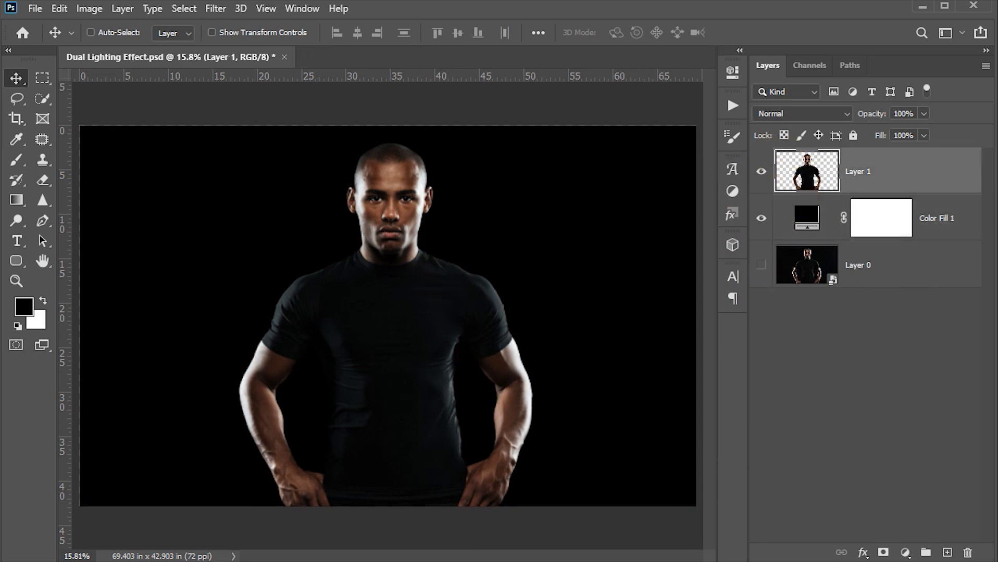
click(906, 553)
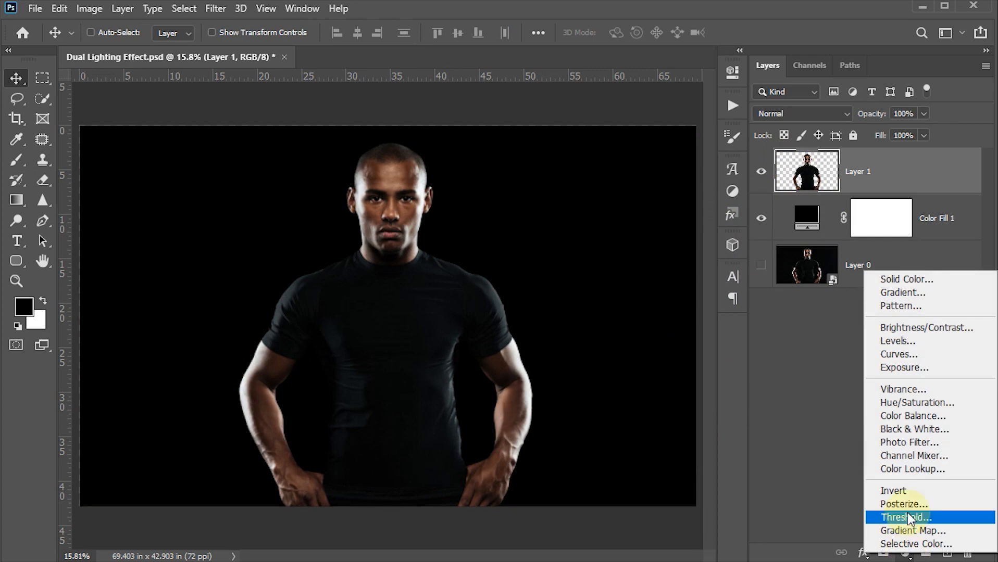
click(906, 280)
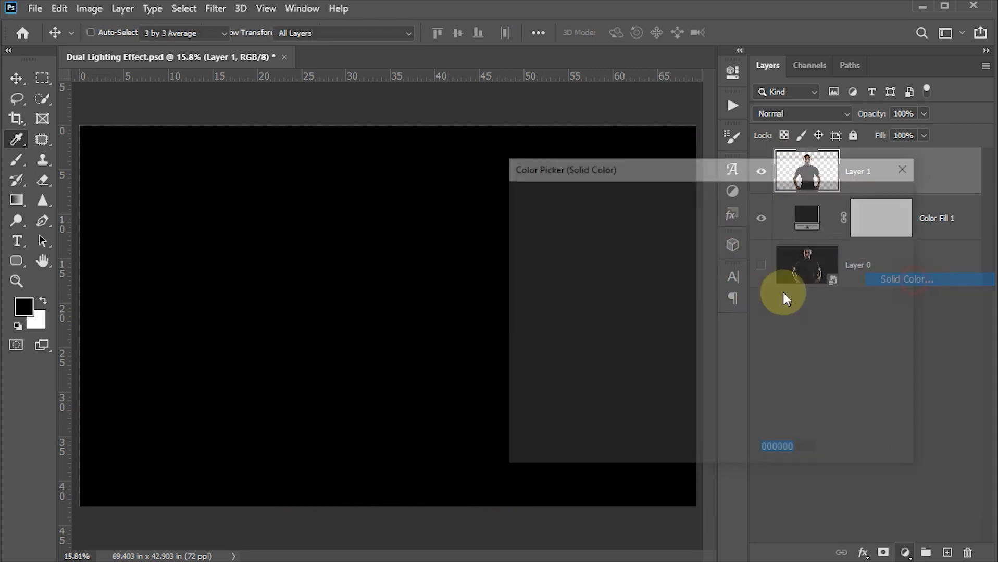
mouse_move(638, 299)
mouse_down()
mouse_move(680, 243)
mouse_move(716, 223)
mouse_move(716, 211)
mouse_move(743, 305)
mouse_up()
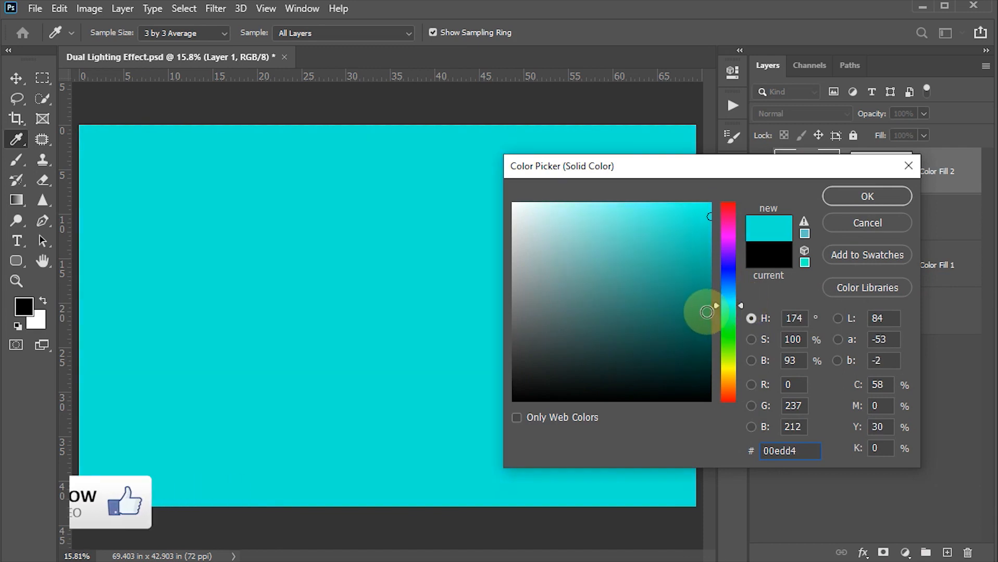
click(862, 197)
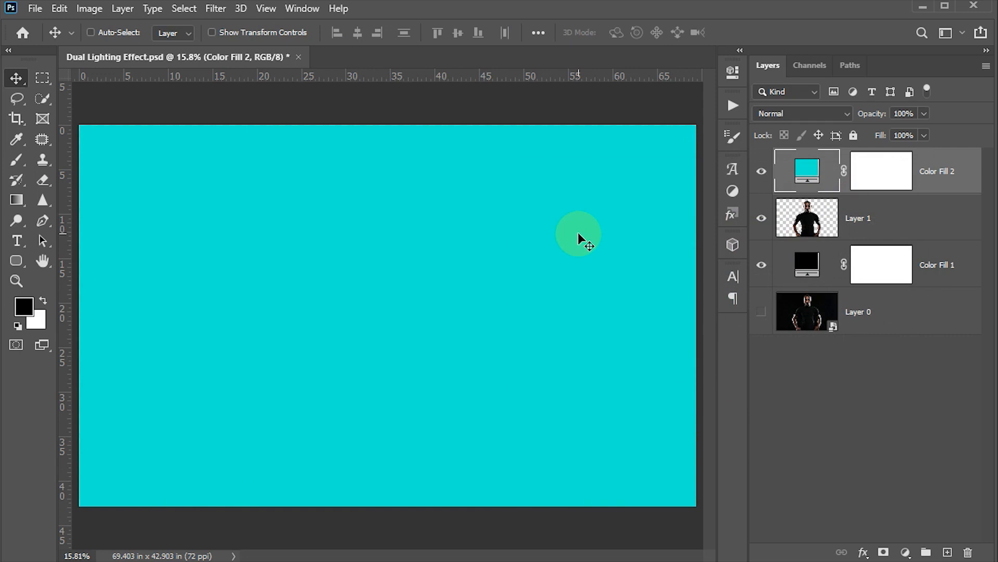
Step: Set the cyan fill layer's blend mode to Color and clip it to Layer 1
click(820, 110)
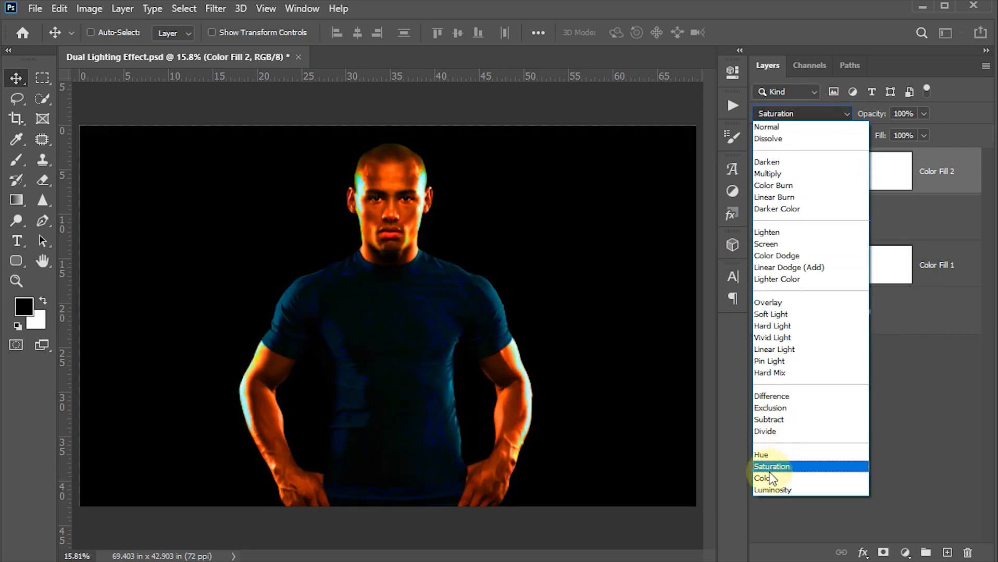
click(765, 478)
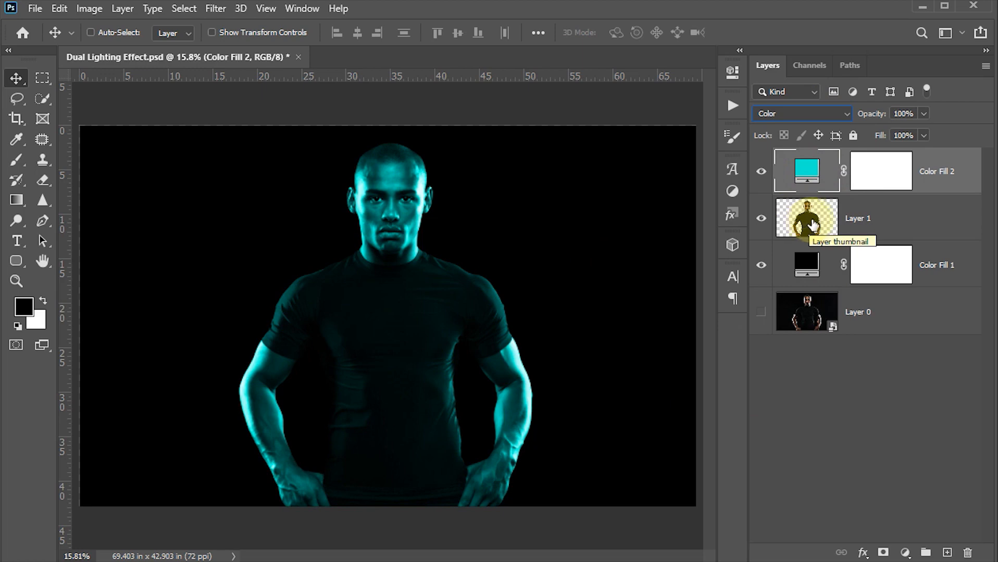
right_click(958, 191)
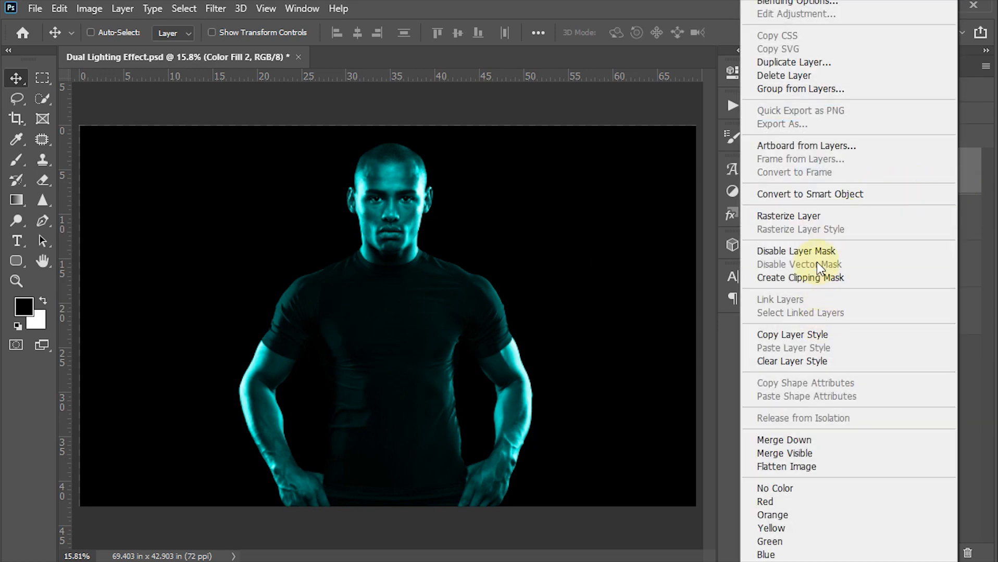
click(613, 274)
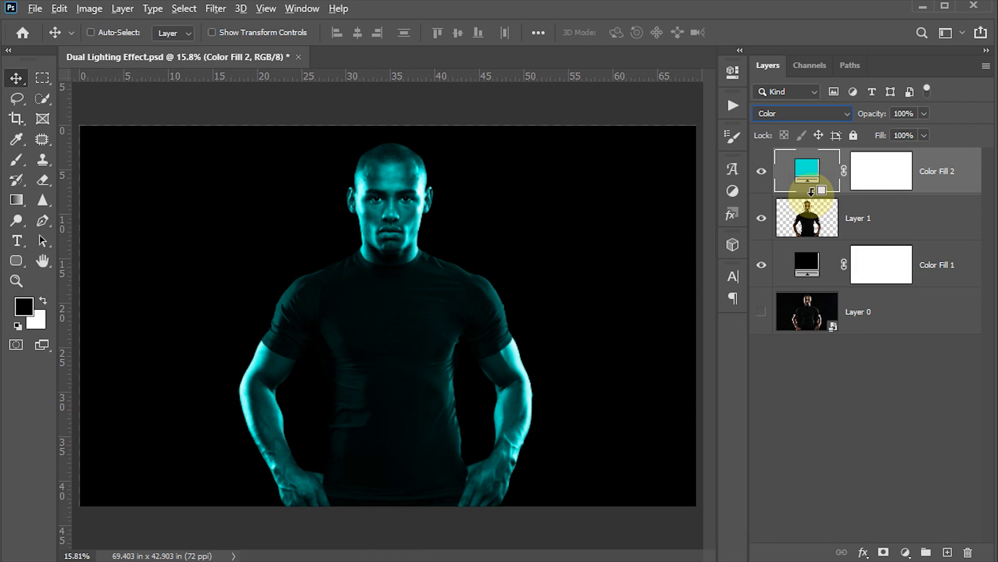
alt+click(811, 191)
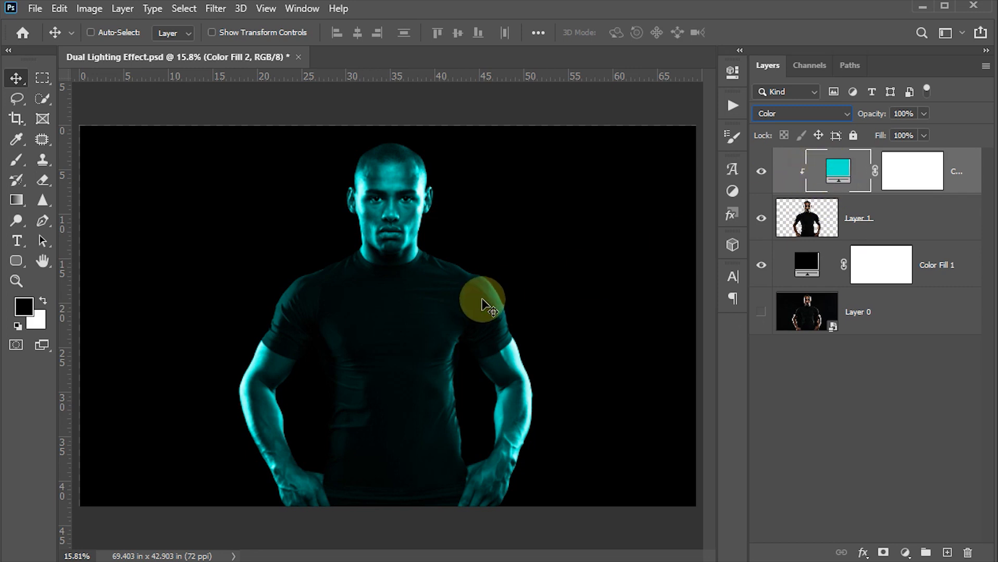
Step: Duplicate the cyan fill layer, clip the copy to the layers below and save the document
key(ctrl)
key(ctrl+j)
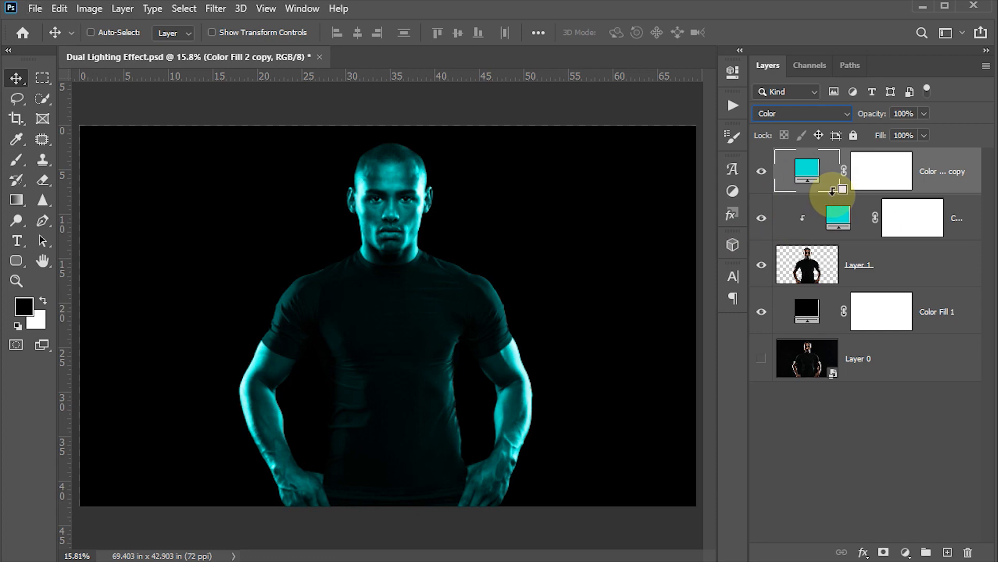
alt+click(832, 193)
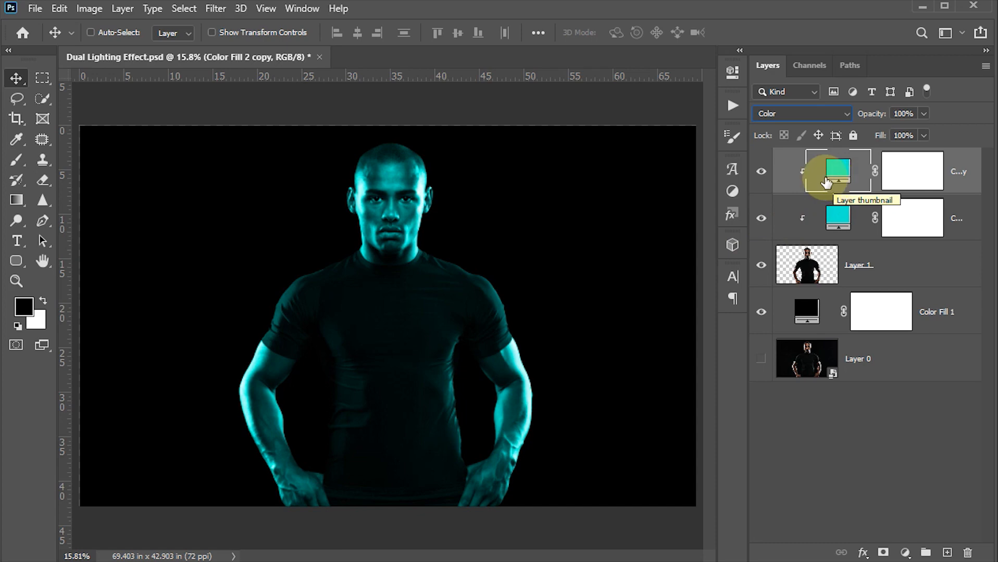
key(ctrl+s)
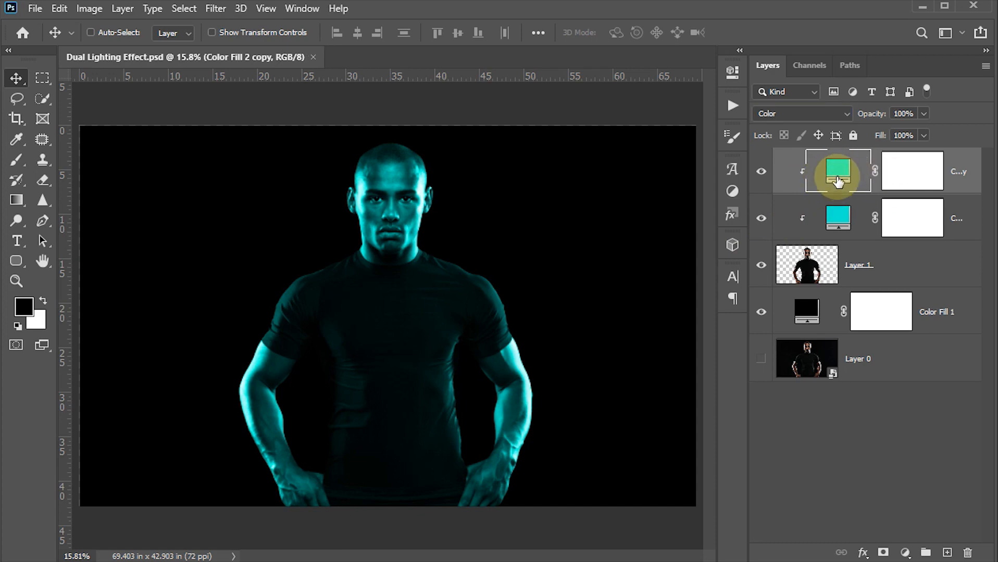
Step: Change the duplicated fill layer's color to red (f93651) and invert its layer mask to black
double_click(837, 181)
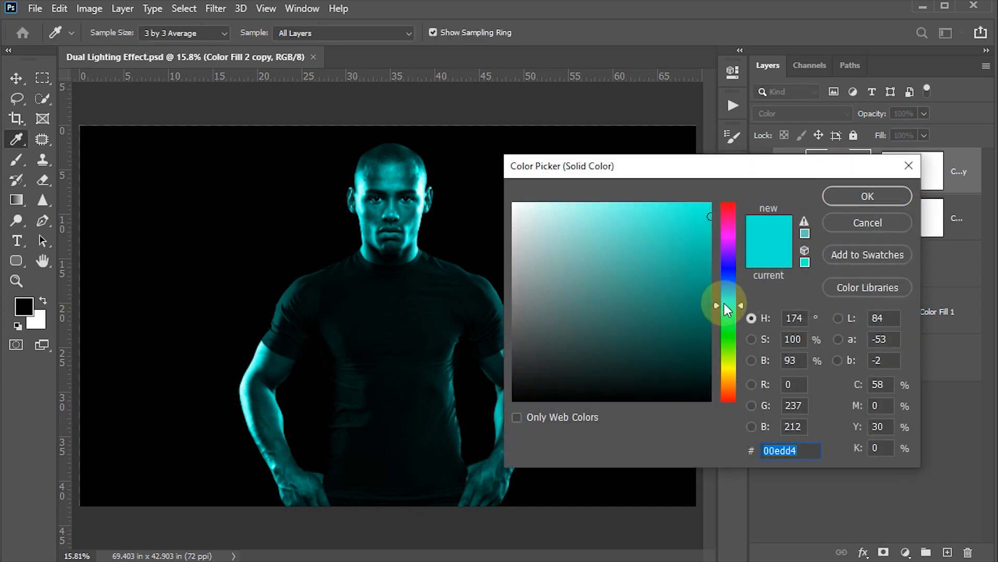
mouse_move(743, 303)
mouse_down()
mouse_move(749, 210)
mouse_move(640, 219)
mouse_move(668, 207)
mouse_up()
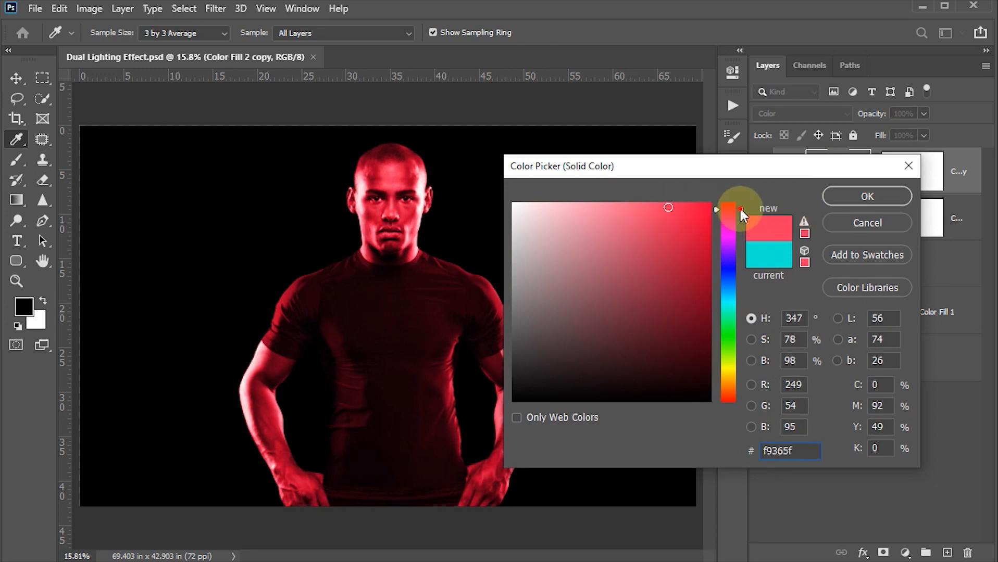
drag(739, 207, 740, 208)
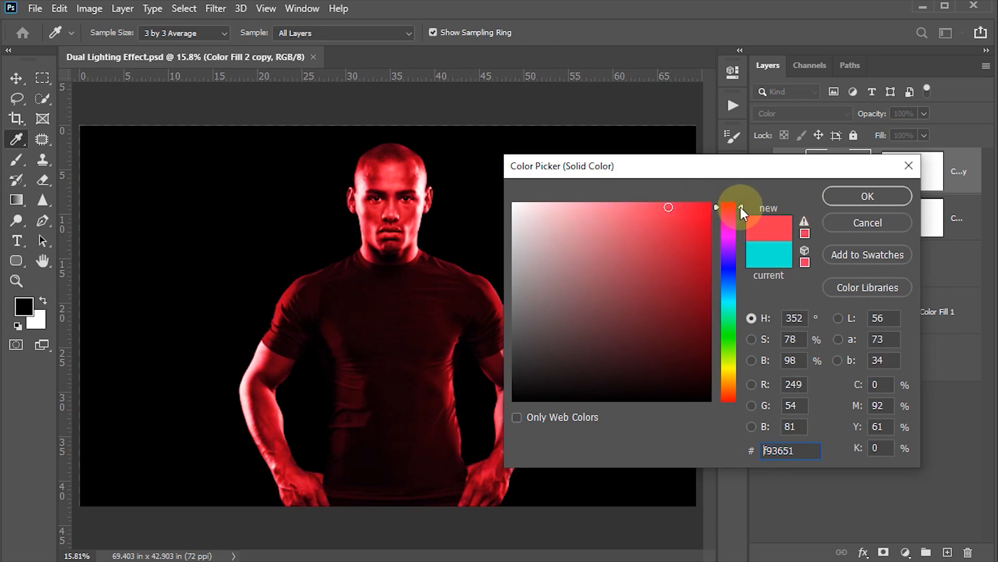
click(829, 196)
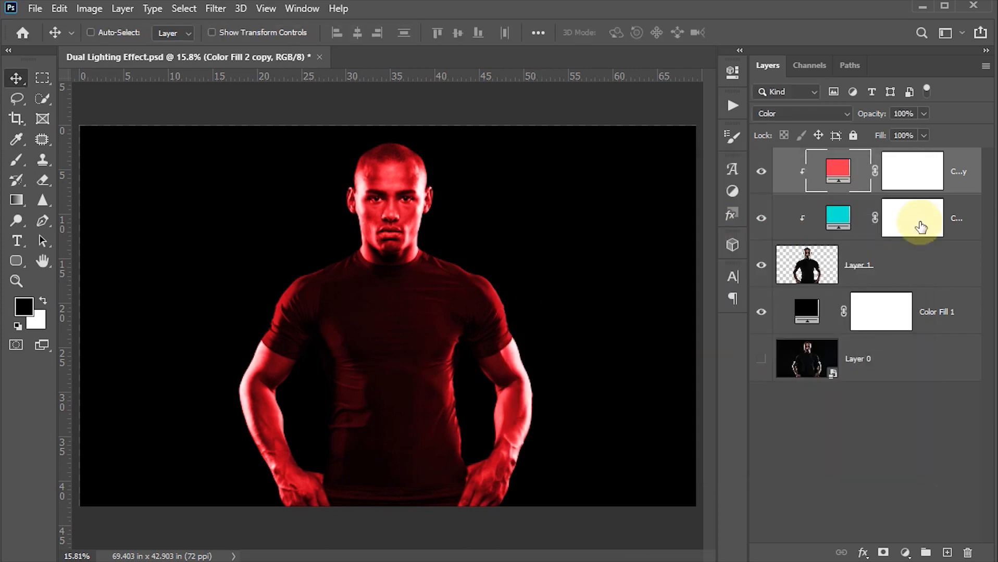
click(912, 177)
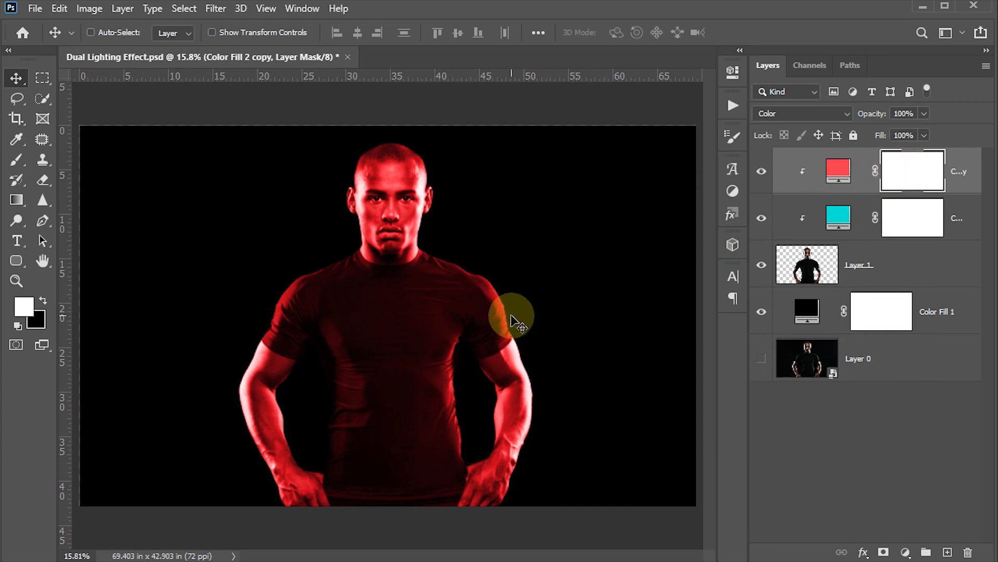
key(ctrl+i)
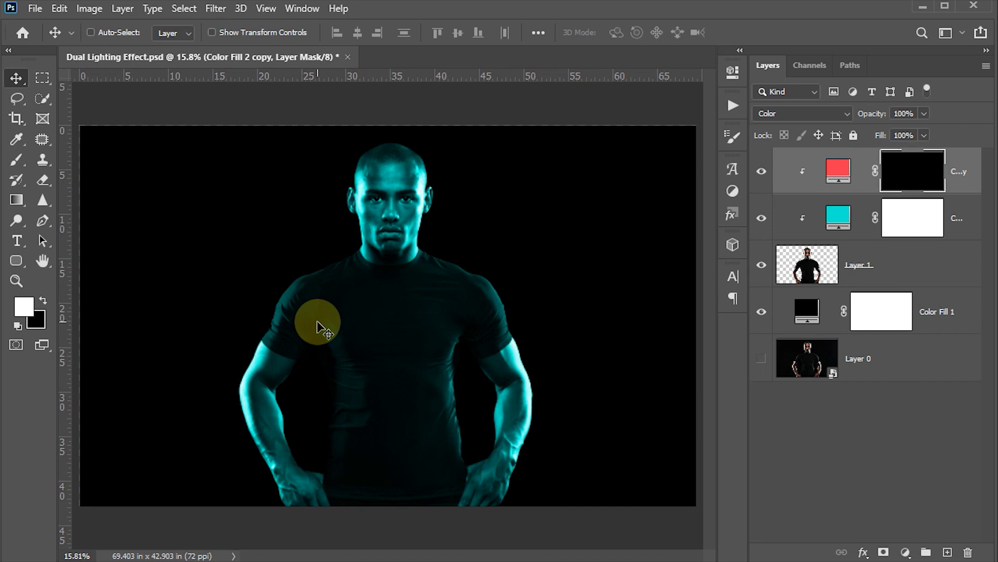
Step: Set up the Brush tool with 100% opacity, 28% flow and a size of 900
key(b)
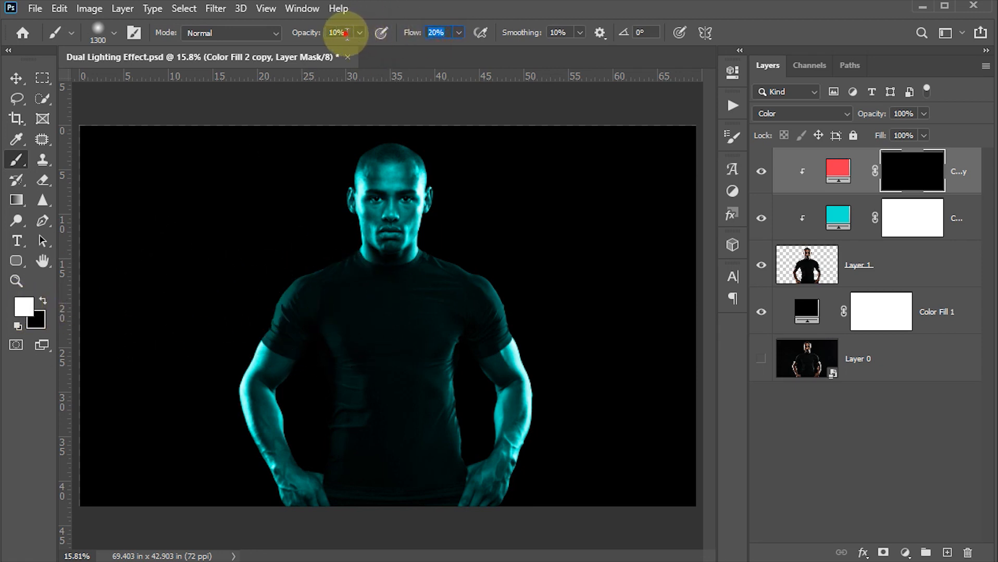
click(337, 32)
text(100)
key(Return)
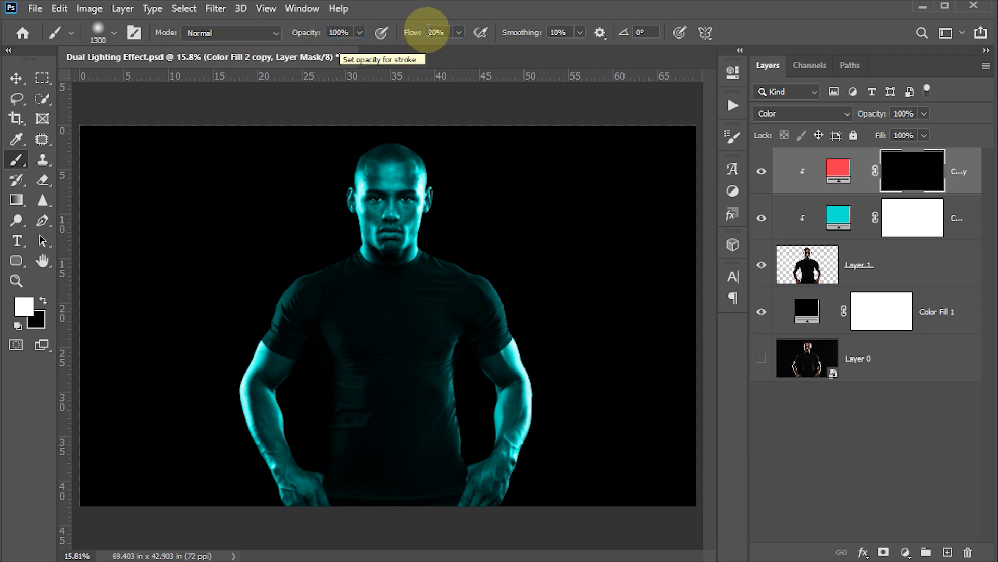
click(451, 33)
text(28)
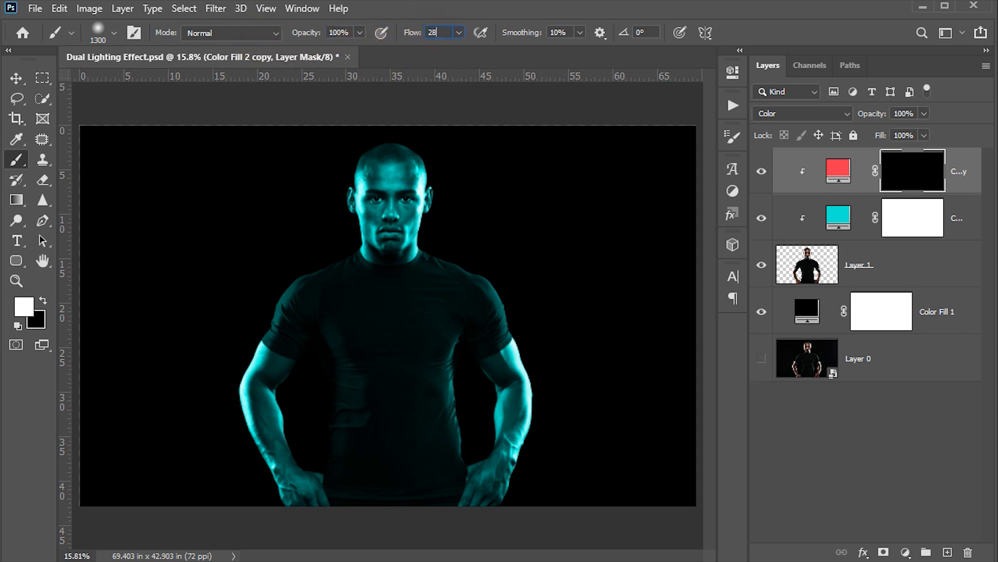
key(Return)
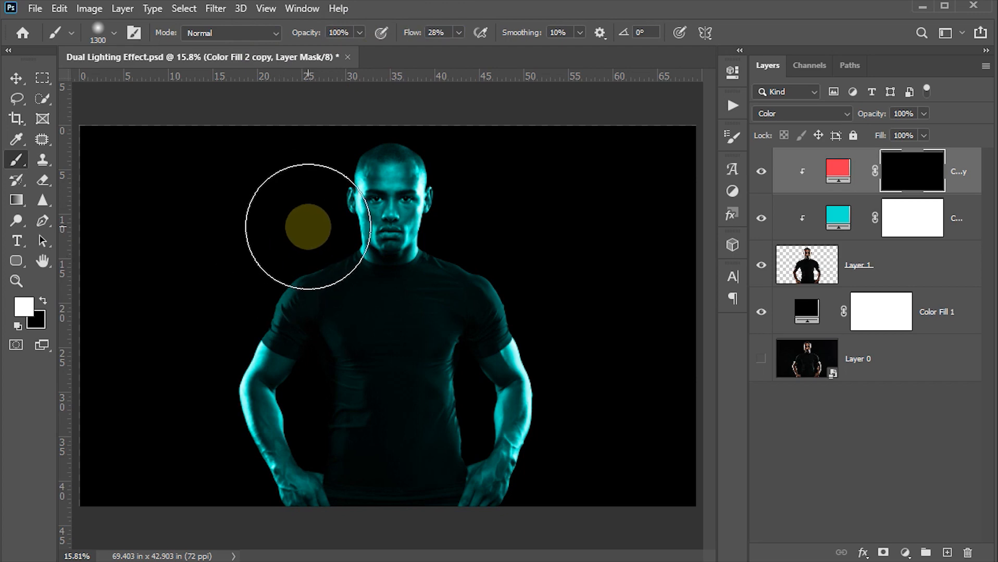
key(bracketleft)
key(bracketleft)
key(bracketleft)
key(bracketleft)
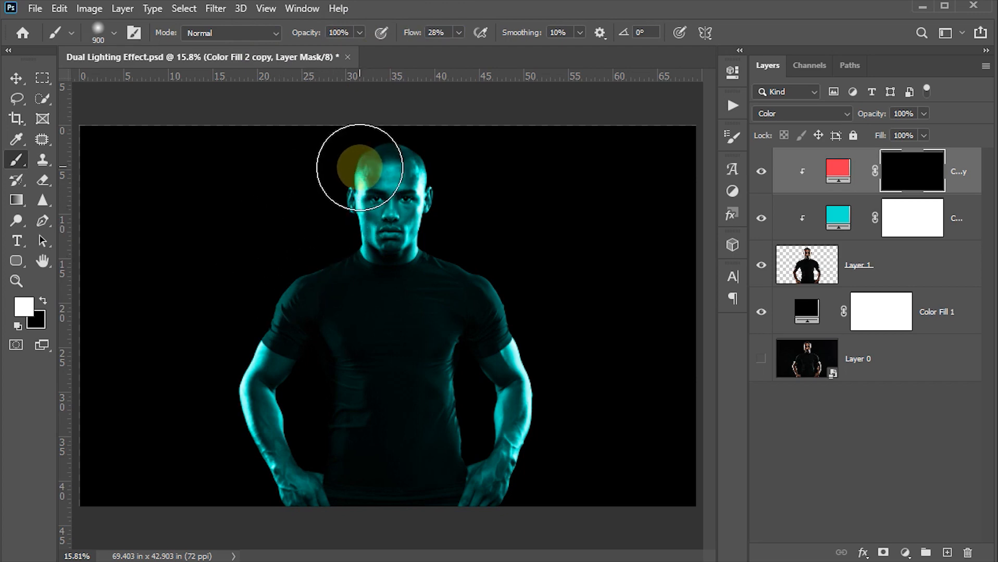
Step: Paint white on the red fill's mask over the half of the man's face, torso and arm on the image's left
key(Tab)
mouse_move(468, 147)
mouse_down()
mouse_move(443, 283)
mouse_move(442, 262)
mouse_move(353, 368)
mouse_move(361, 344)
mouse_move(385, 481)
mouse_move(401, 478)
mouse_move(373, 357)
mouse_move(390, 440)
mouse_move(465, 506)
mouse_move(387, 460)
mouse_move(484, 522)
mouse_move(440, 498)
mouse_move(359, 372)
mouse_move(381, 275)
mouse_move(364, 293)
mouse_move(375, 293)
mouse_move(420, 209)
mouse_move(413, 240)
mouse_move(449, 189)
mouse_move(451, 139)
mouse_move(450, 299)
mouse_move(470, 116)
mouse_move(473, 295)
mouse_move(477, 235)
mouse_move(452, 525)
mouse_move(457, 374)
mouse_move(453, 518)
mouse_move(459, 470)
mouse_move(448, 515)
mouse_move(424, 528)
mouse_move(469, 472)
mouse_move(372, 521)
mouse_move(396, 473)
mouse_move(353, 390)
mouse_move(347, 347)
mouse_move(327, 471)
mouse_move(433, 272)
mouse_move(429, 284)
mouse_move(442, 176)
mouse_move(444, 304)
mouse_move(459, 308)
mouse_move(479, 237)
mouse_move(472, 172)
mouse_move(459, 337)
mouse_move(336, 289)
mouse_up()
key(Tab)
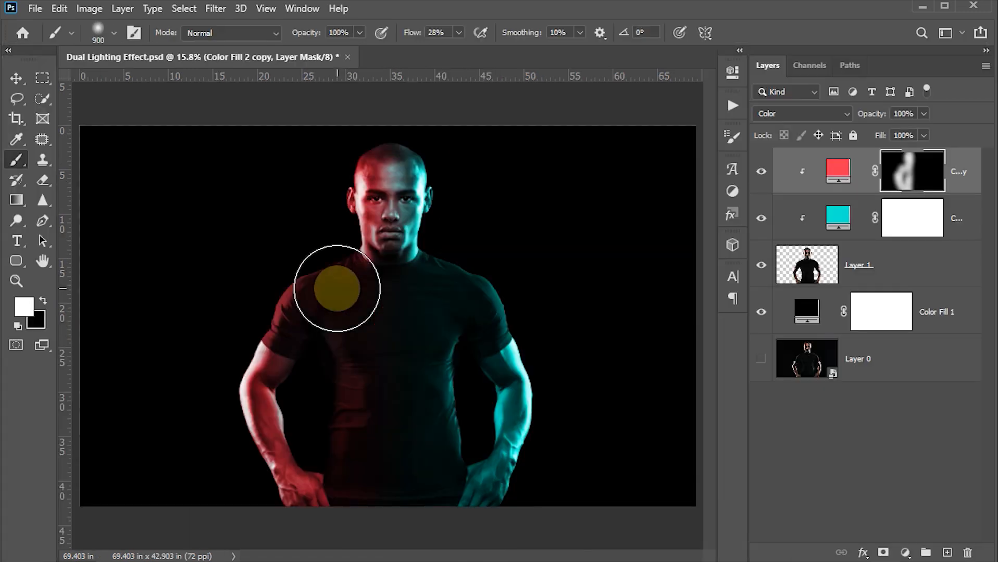
click(24, 78)
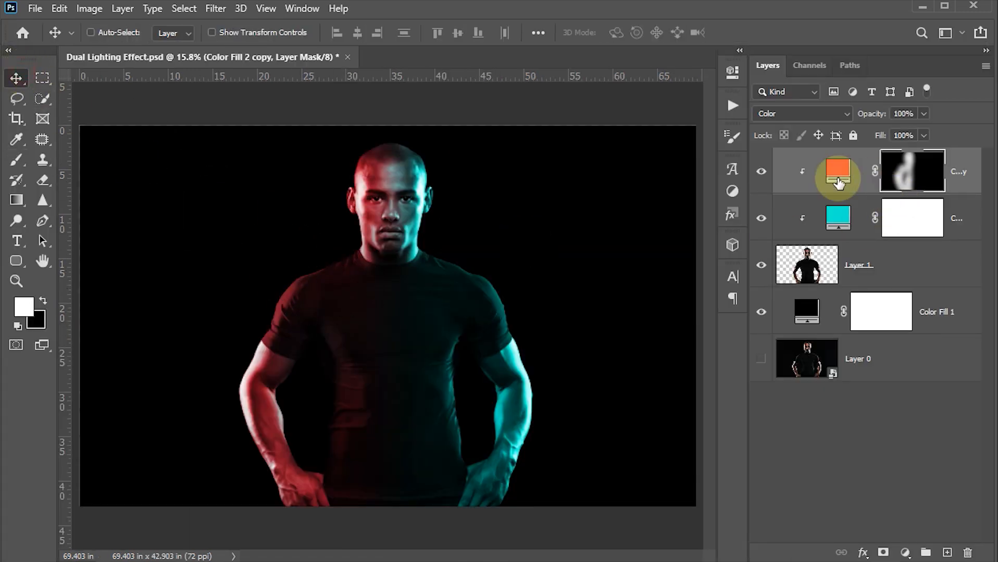
Step: Split the red fill layer's Blend If black slider for the underlying layer to 0 / 36 and apply it
double_click(961, 195)
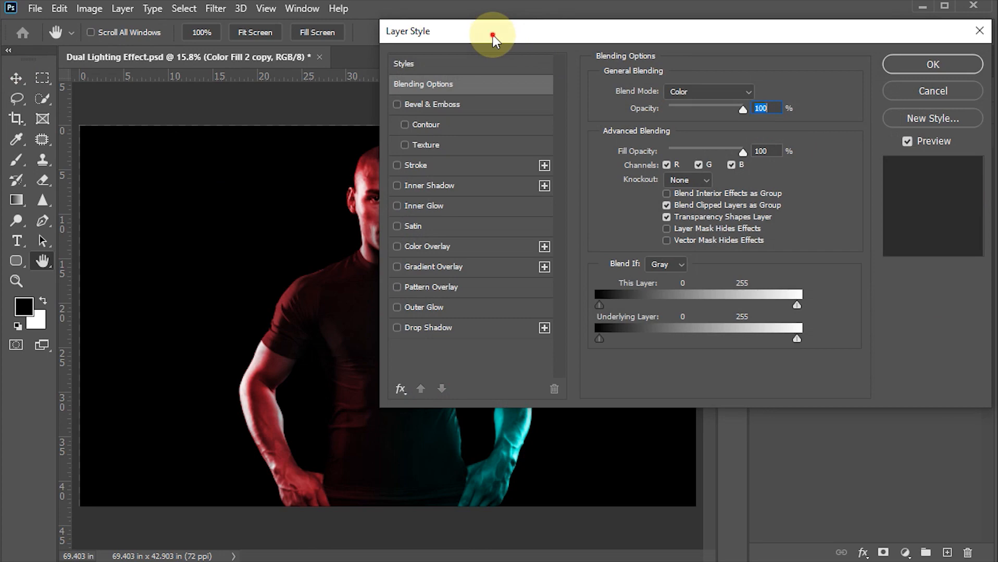
drag(493, 35, 573, 34)
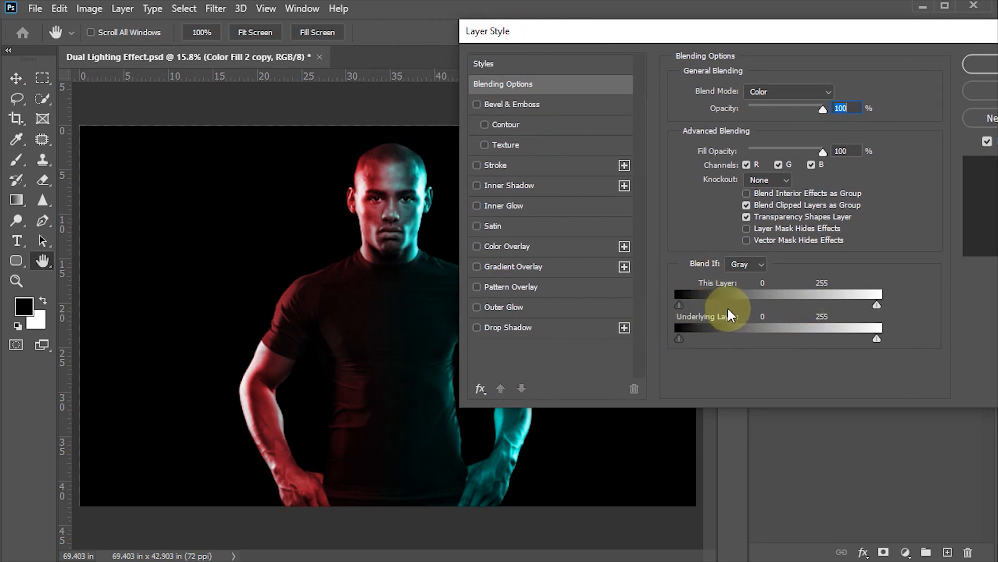
drag(606, 32, 661, 37)
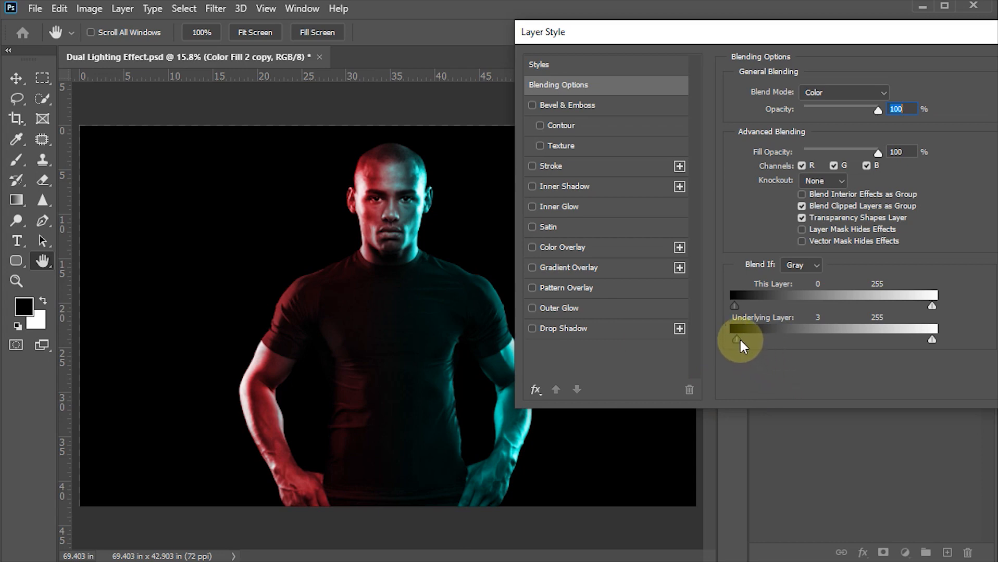
drag(739, 342, 764, 341)
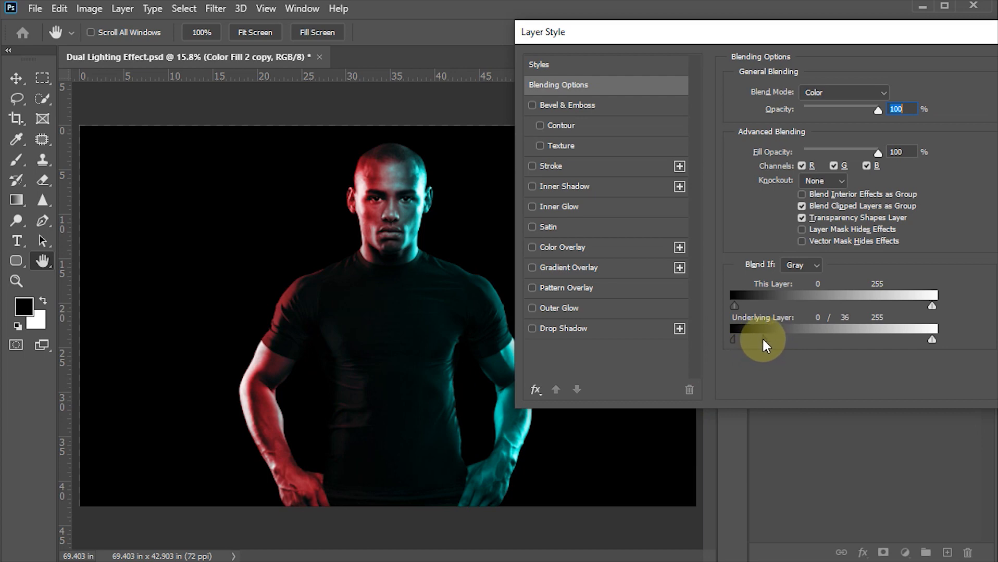
drag(781, 33, 606, 39)
click(865, 70)
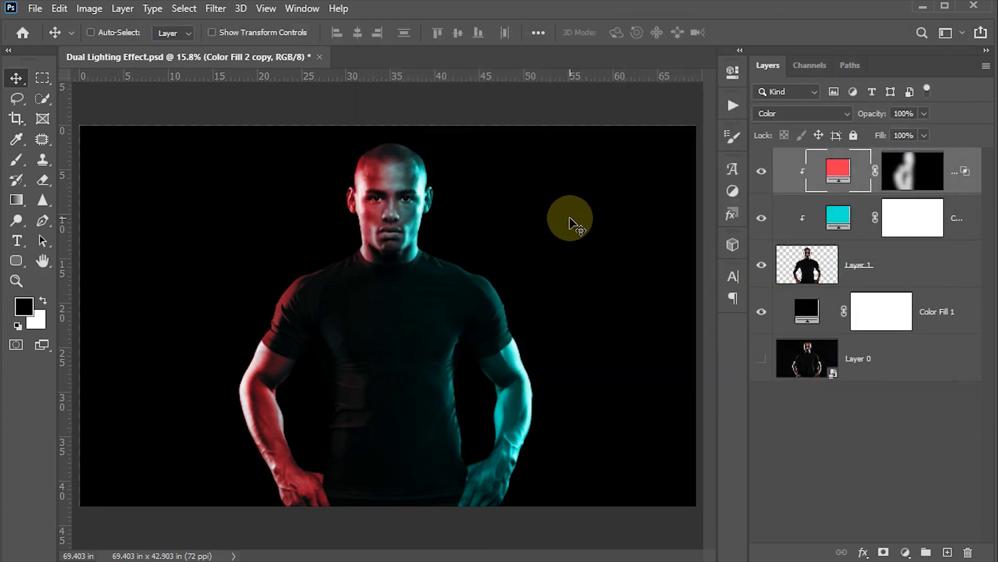
Step: Split the cyan fill layer's Blend If black slider for the underlying layer to 0 / 54 and apply it
click(836, 226)
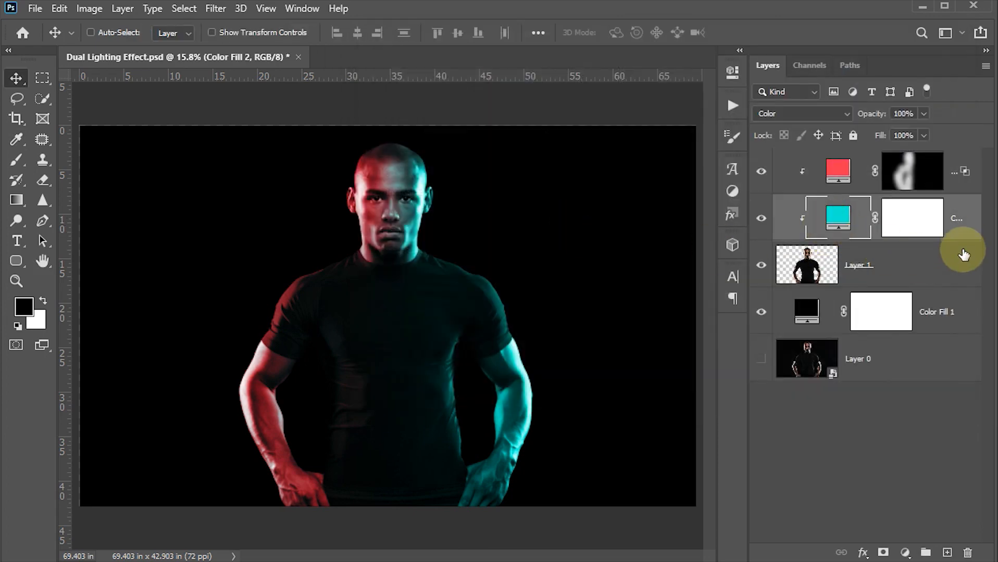
double_click(965, 236)
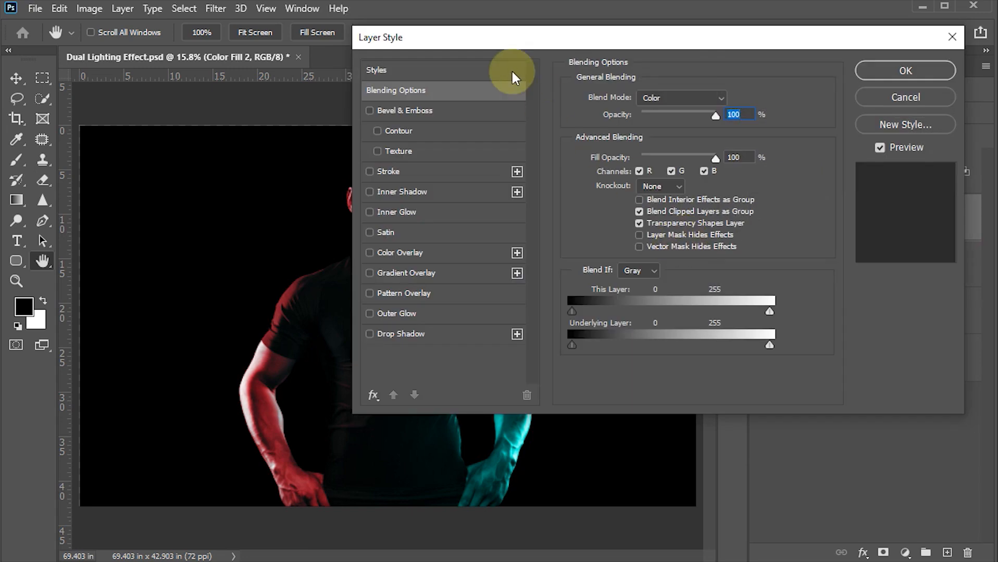
drag(508, 39, 690, 27)
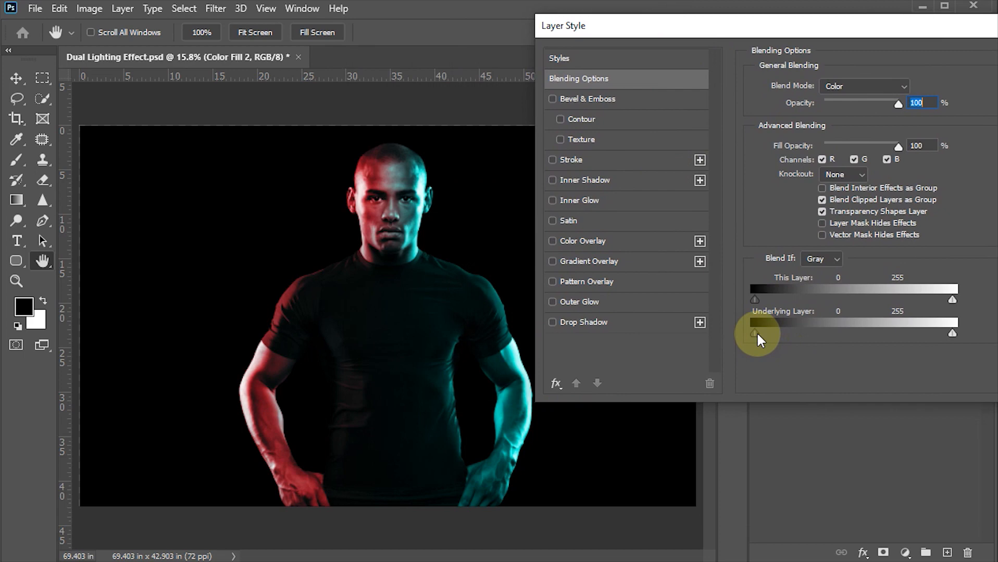
drag(760, 334, 818, 339)
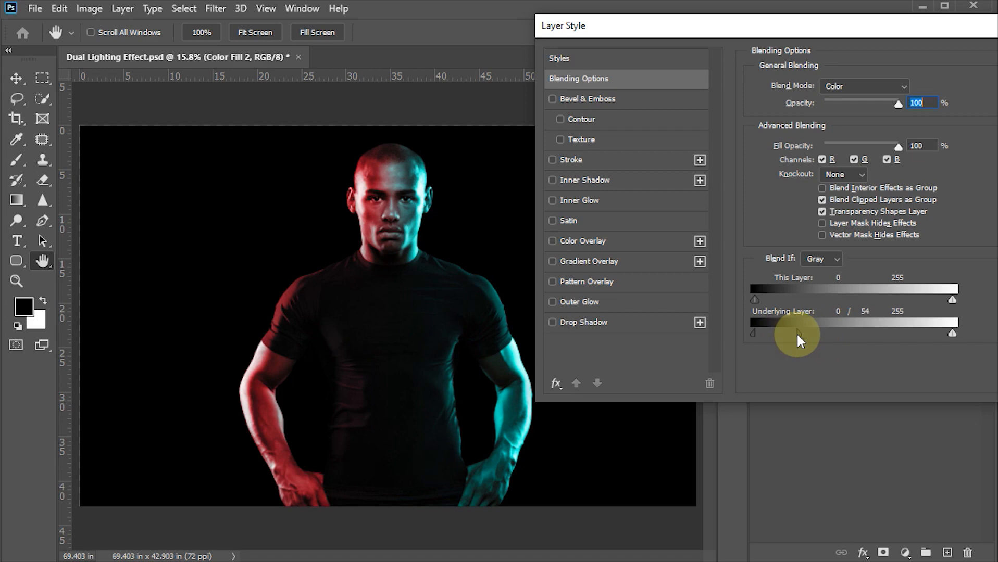
drag(847, 28, 580, 29)
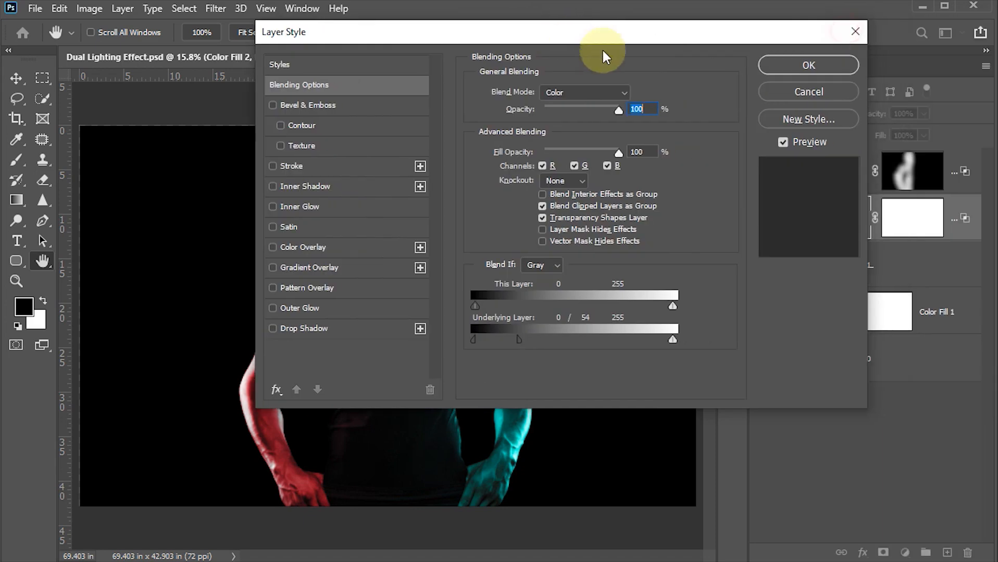
click(828, 63)
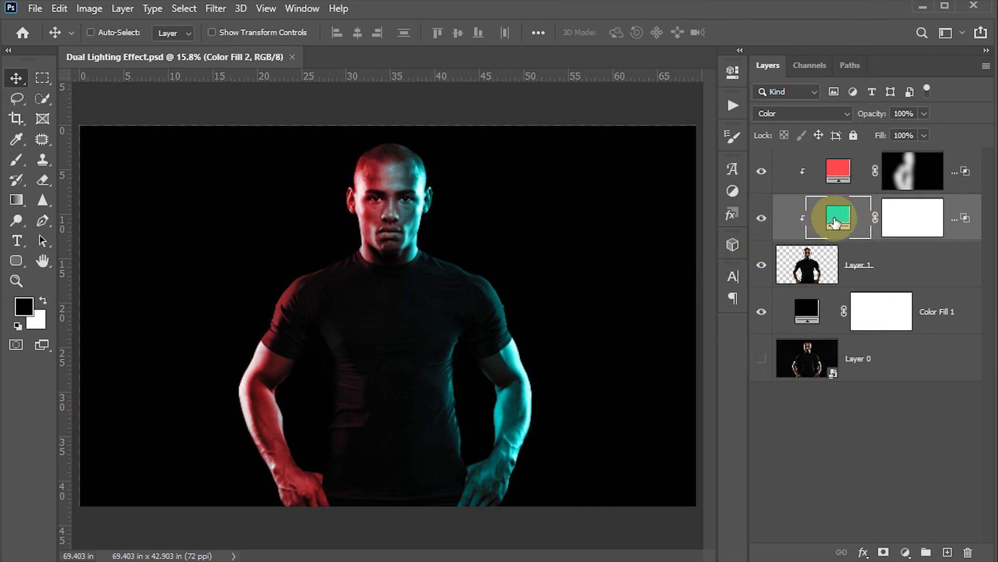
Step: Set the layer opacity of both the cyan and the red fill layers to 90%
text(90)
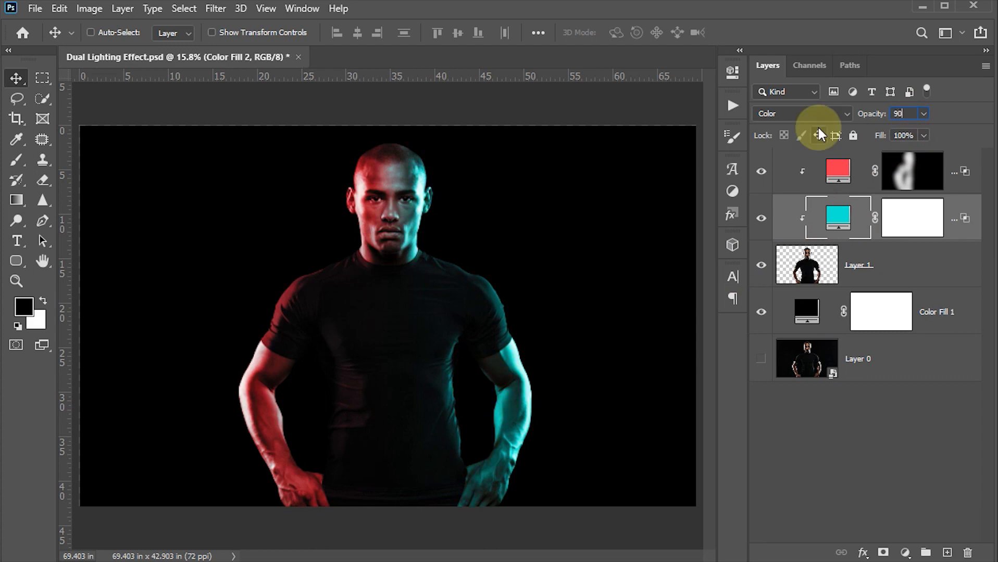
key(Return)
click(829, 169)
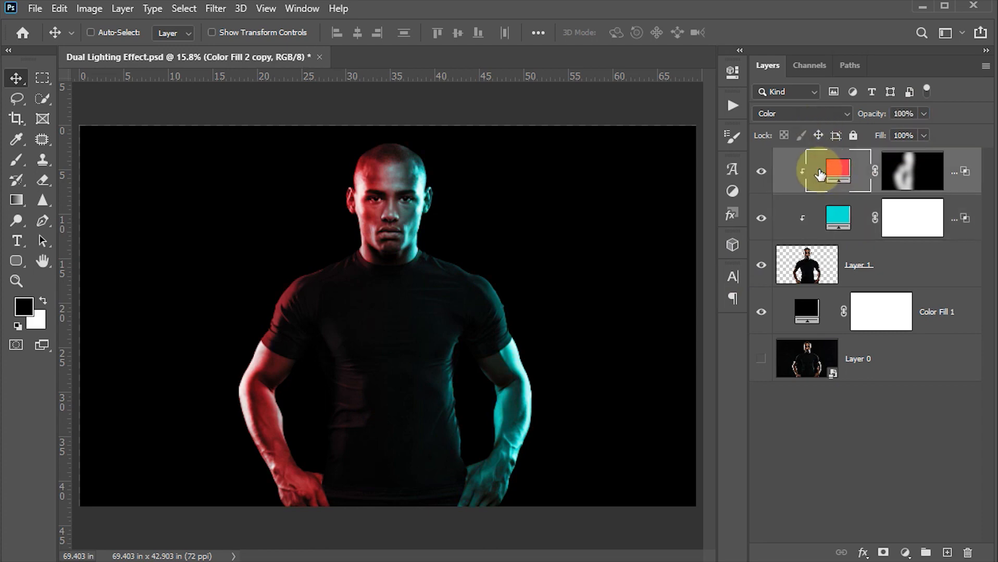
click(903, 113)
text(90)
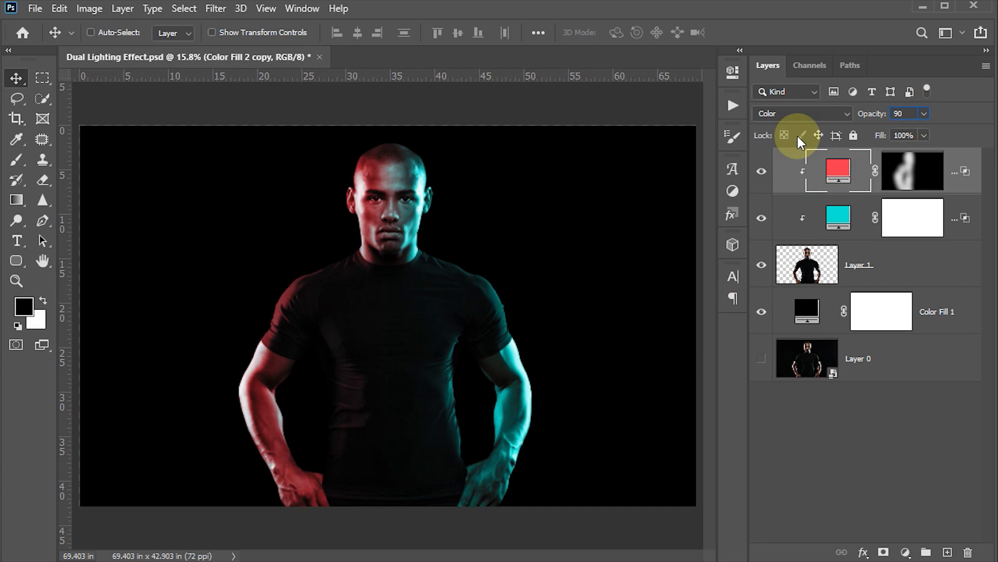
key(Return)
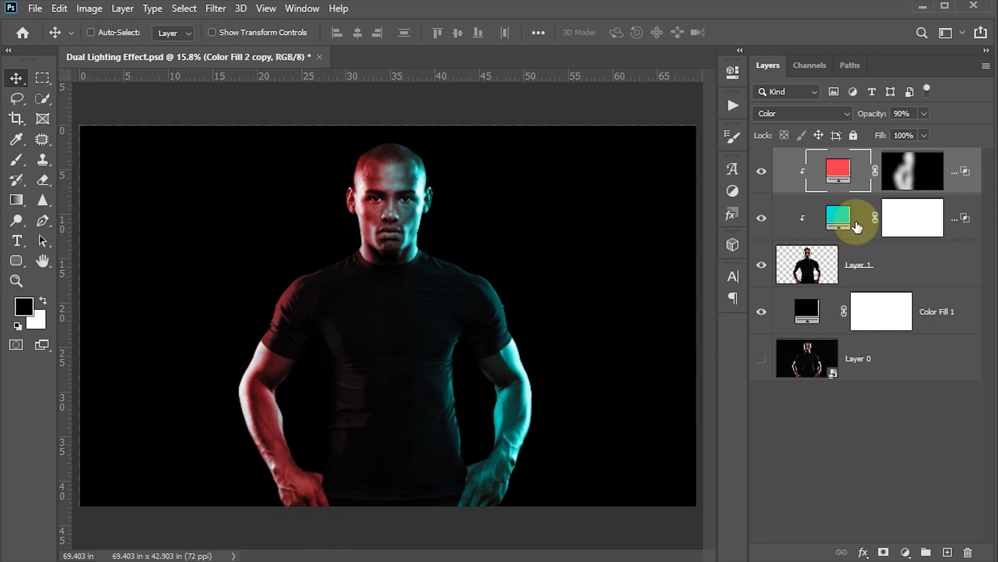
Step: Target the red fill's layer mask and set the Brush tool's opacity to 40%
click(923, 174)
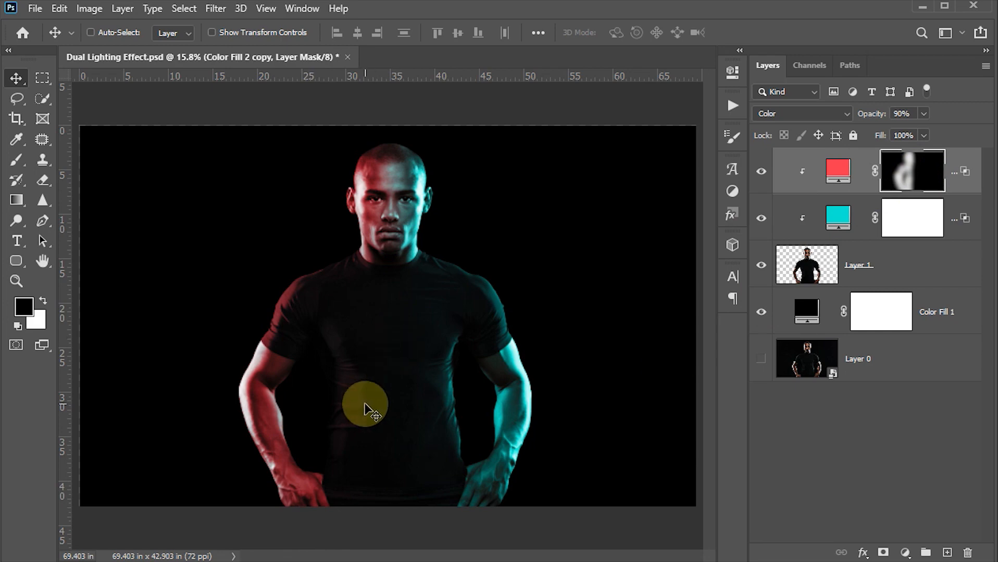
key(b)
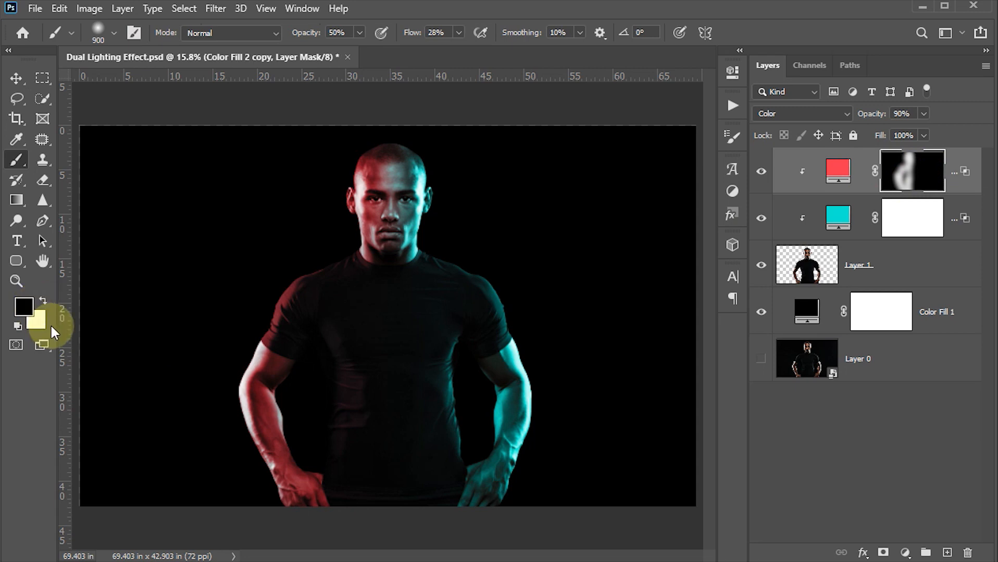
click(339, 32)
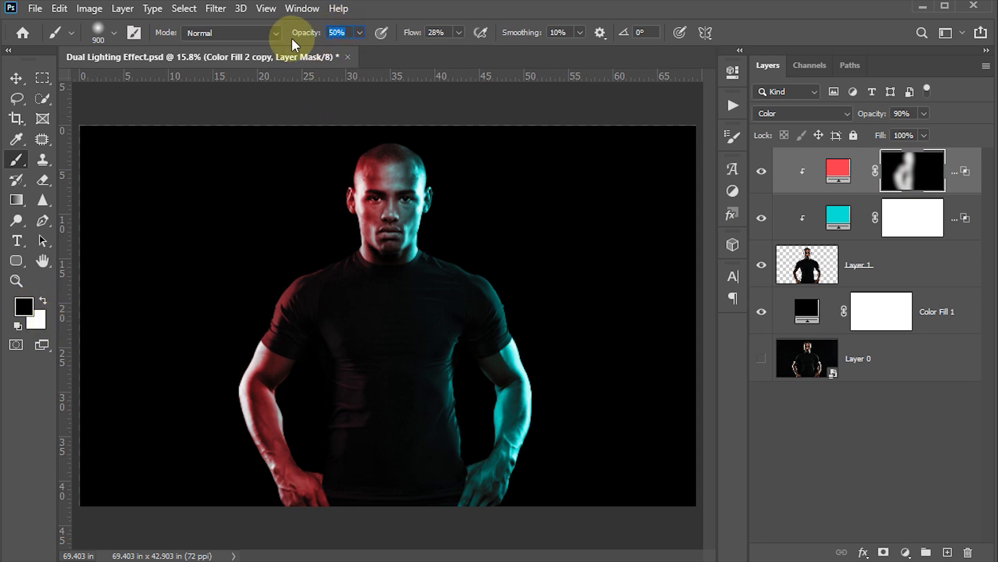
text(40)
key(Return)
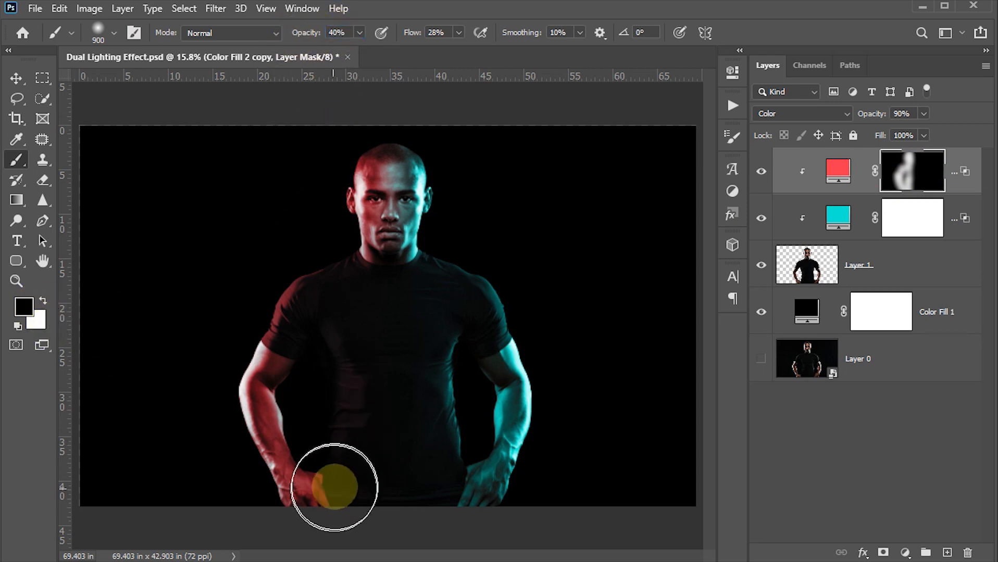
Step: Paint black on the red fill's mask down the middle of the shirt, using brush sizes 700 and 500
scroll(327, 445, up, 3)
key(bracketleft)
key(bracketleft)
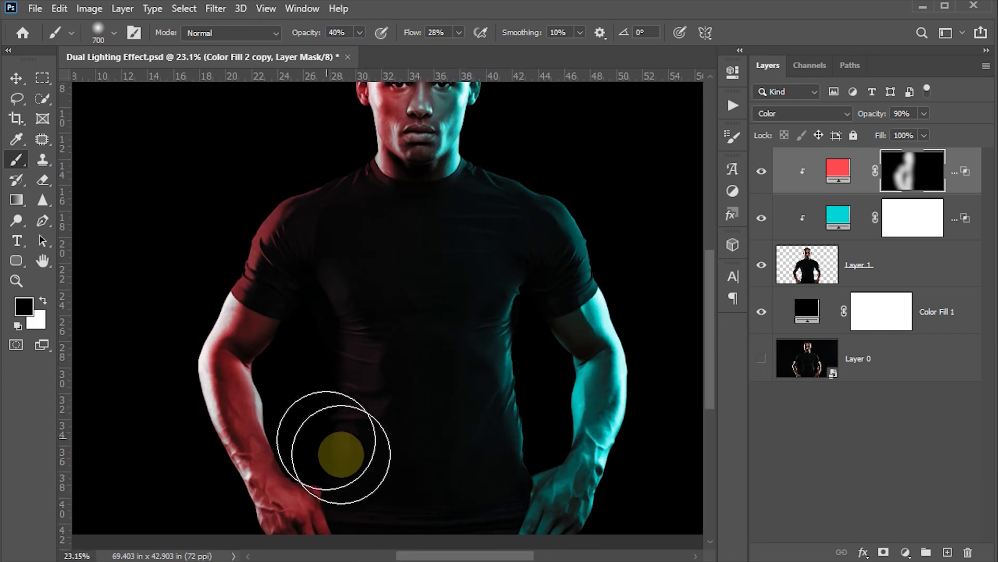
drag(389, 457, 386, 417)
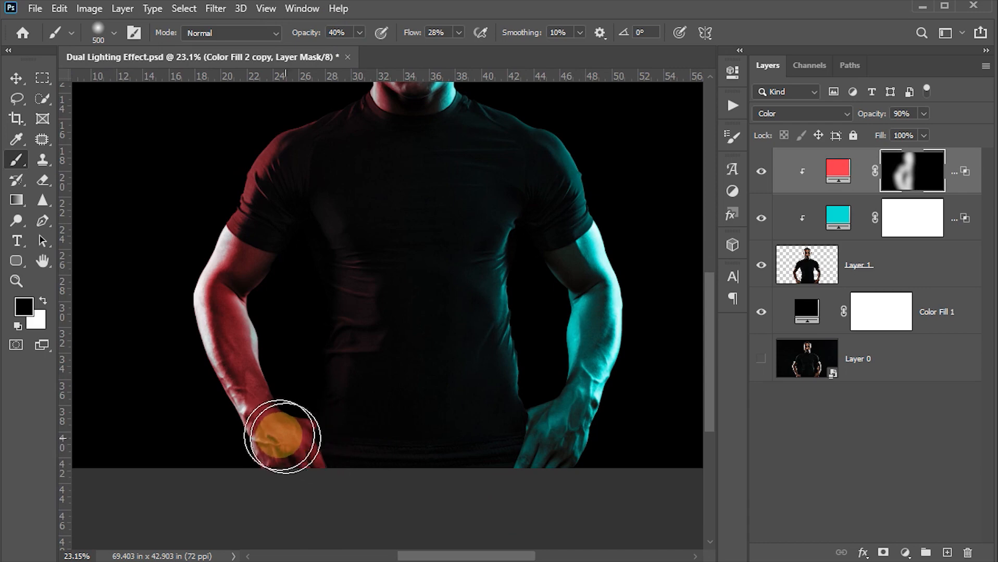
key(bracketleft)
key(bracketleft)
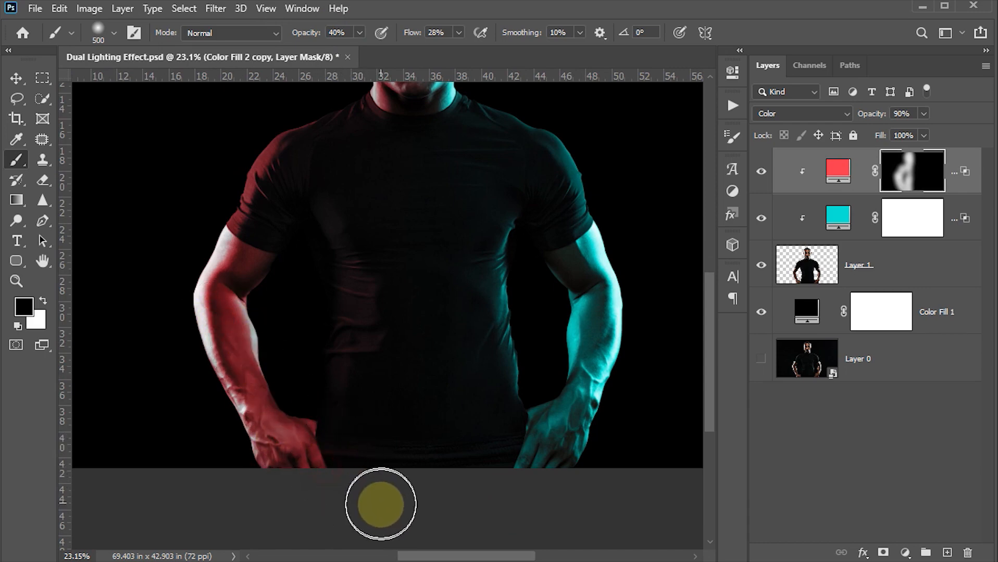
drag(408, 258, 403, 451)
mouse_move(401, 232)
mouse_down()
mouse_move(391, 162)
mouse_move(424, 219)
mouse_move(417, 237)
mouse_move(406, 235)
mouse_move(403, 298)
mouse_move(405, 257)
mouse_up()
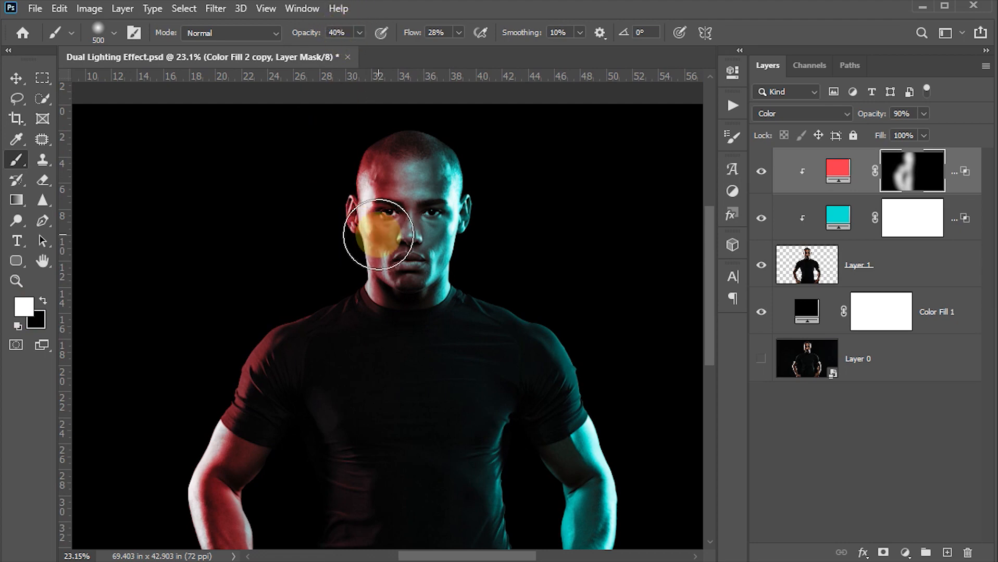
Step: Paint white on the red fill's mask over the ear and upper arm on the red-lit side with a size 250 brush
key(bracketleft)
key(bracketleft)
key(bracketleft)
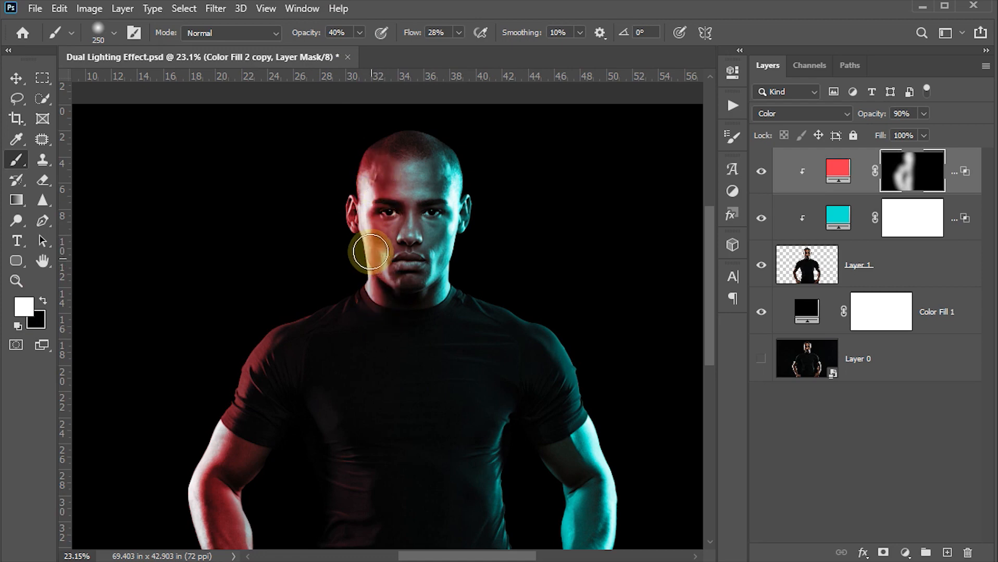
drag(351, 218, 352, 220)
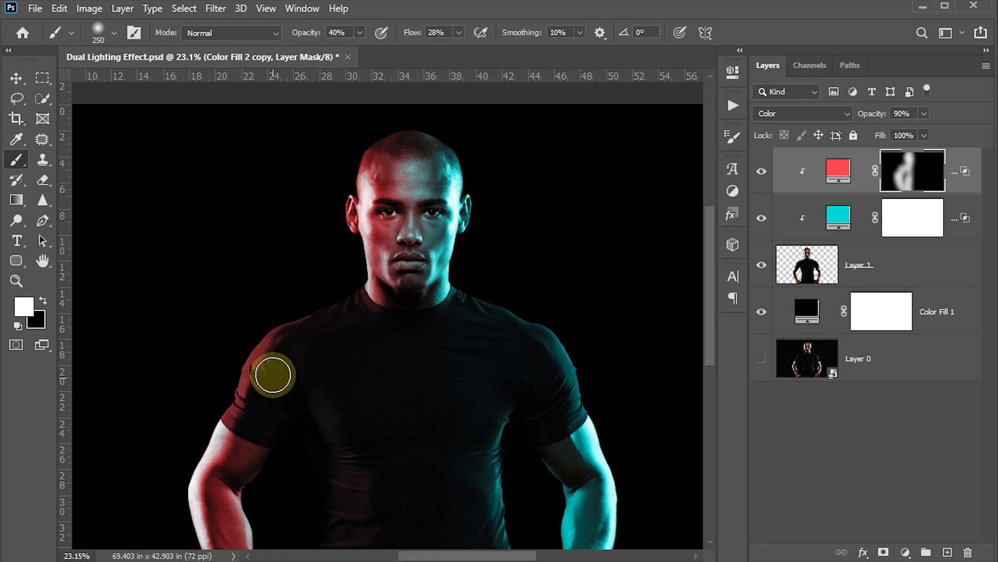
mouse_move(202, 459)
mouse_down()
mouse_move(235, 417)
mouse_move(189, 476)
mouse_move(252, 419)
mouse_up()
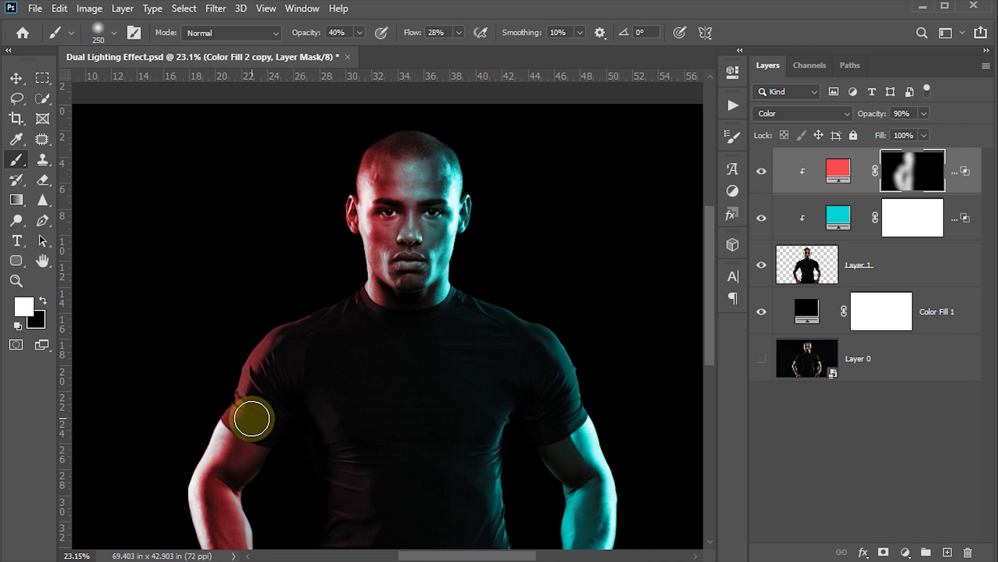
key(ctrl+0)
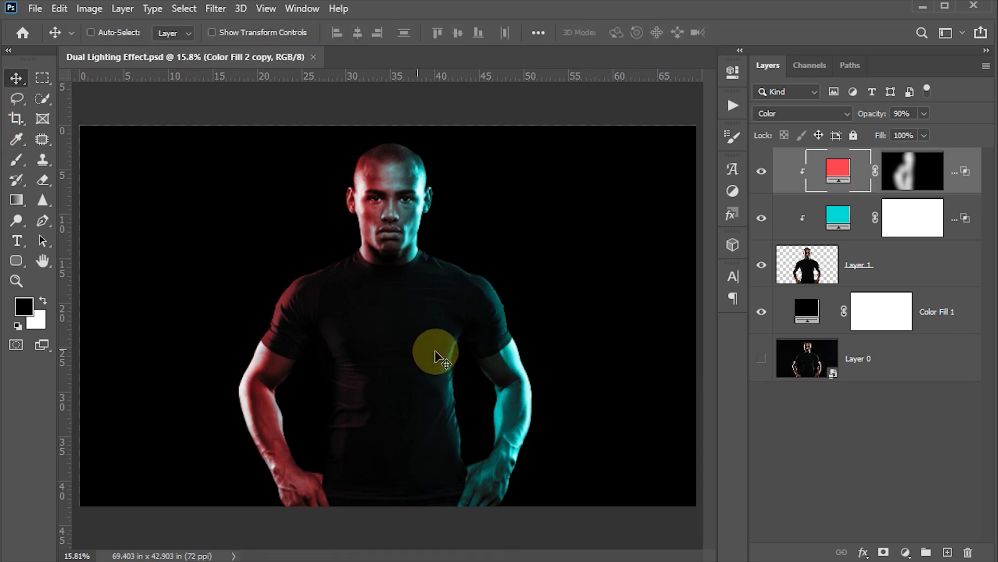
Step: Add a Brightness/Contrast adjustment layer above the red fill with the contrast set to 7
click(906, 553)
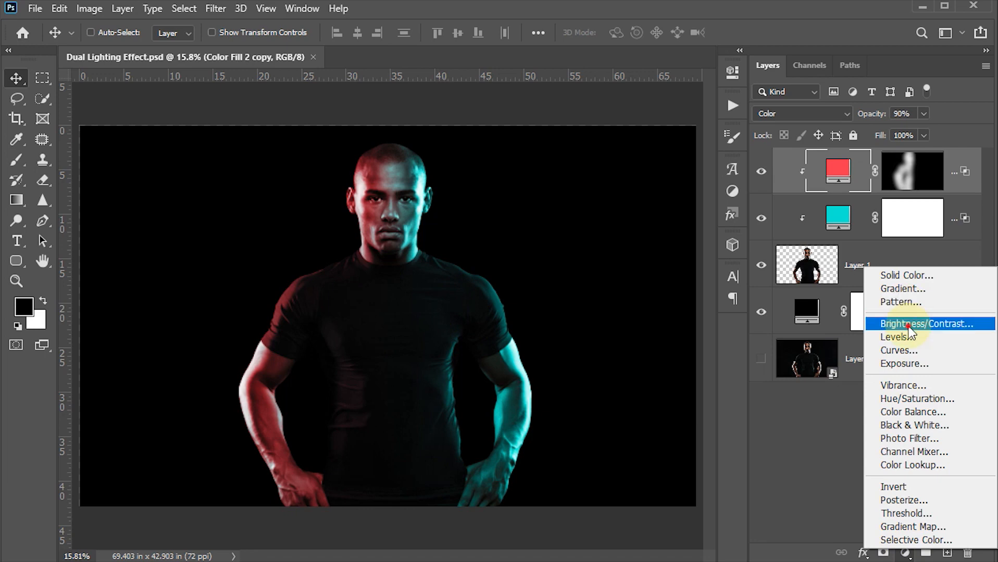
click(909, 325)
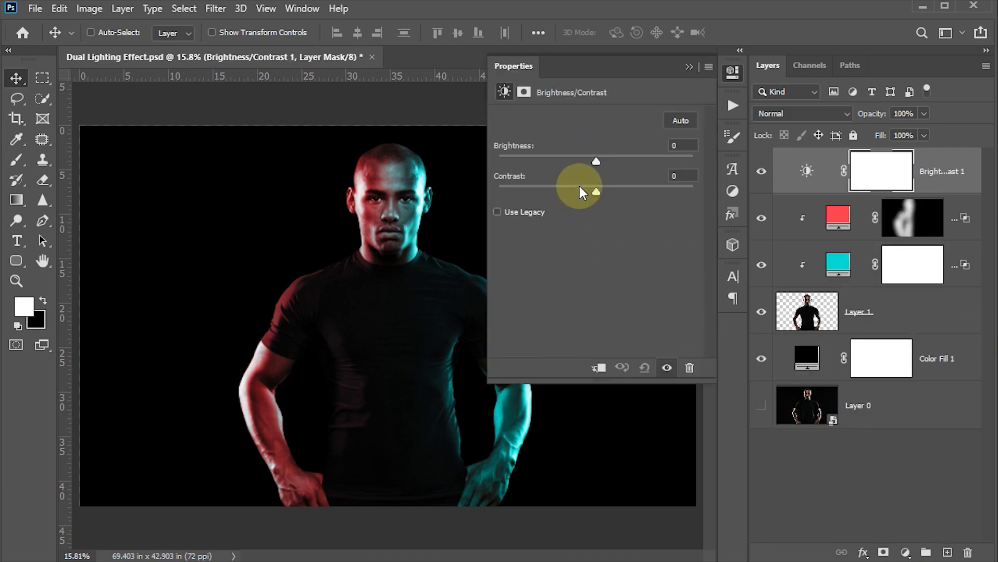
drag(598, 192, 603, 190)
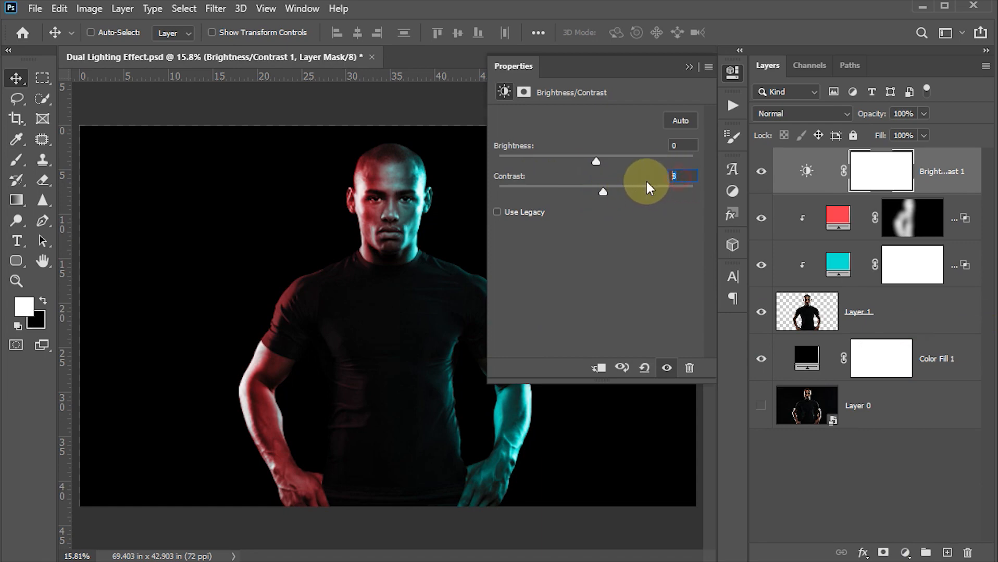
text(7)
key(Return)
click(730, 71)
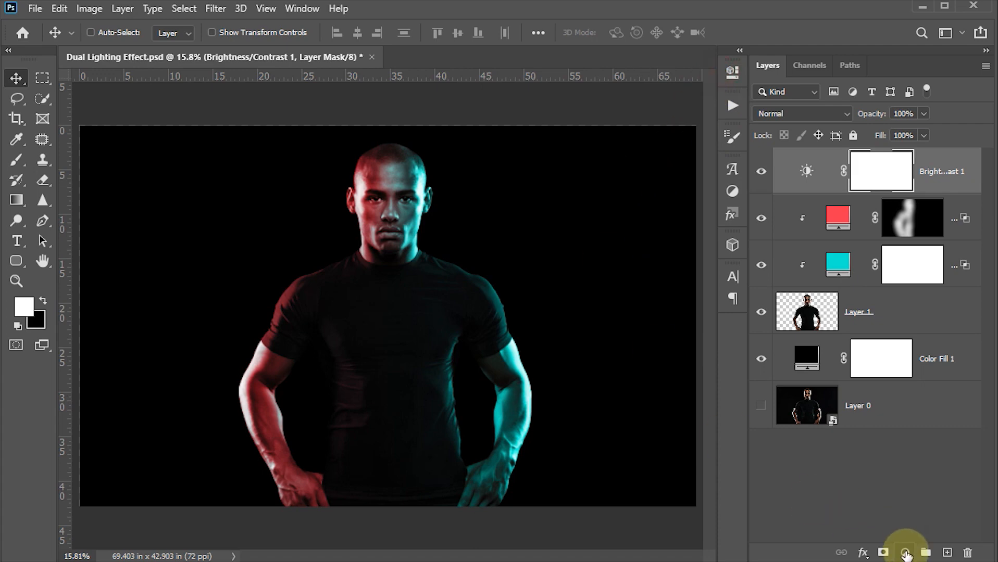
Step: Add a Curves adjustment layer on top and set its RGB black point to input 3, output 6
click(905, 553)
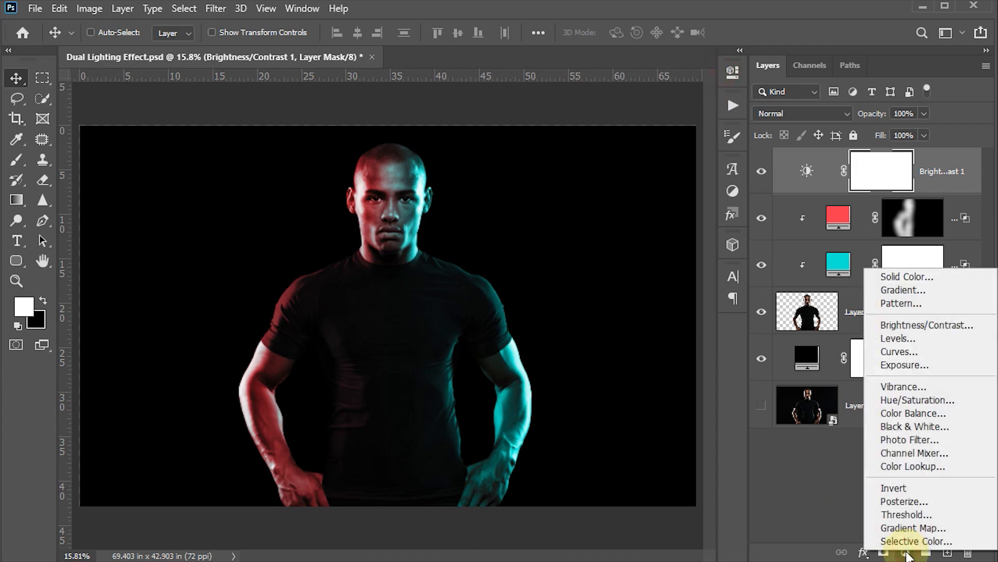
click(900, 353)
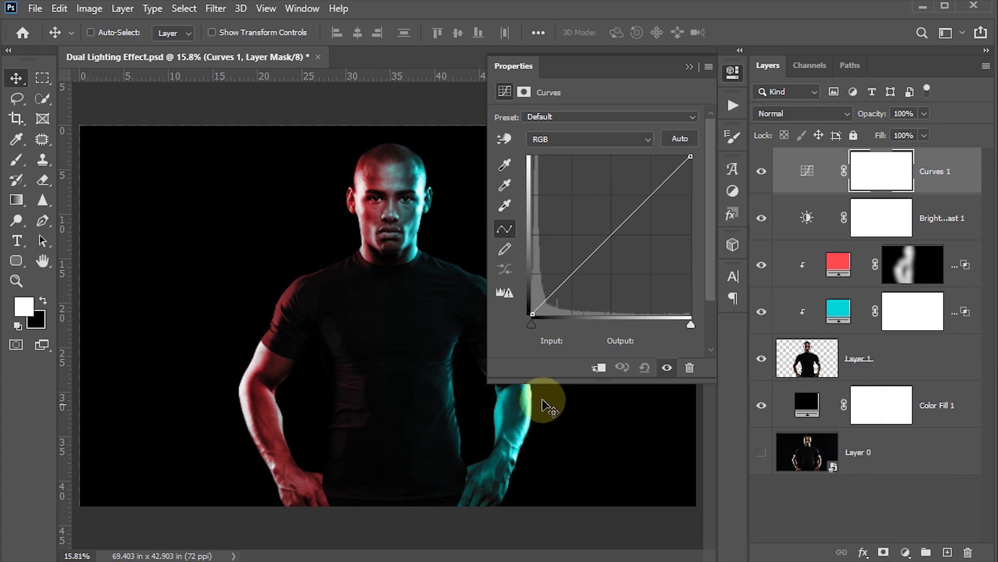
click(532, 325)
click(584, 341)
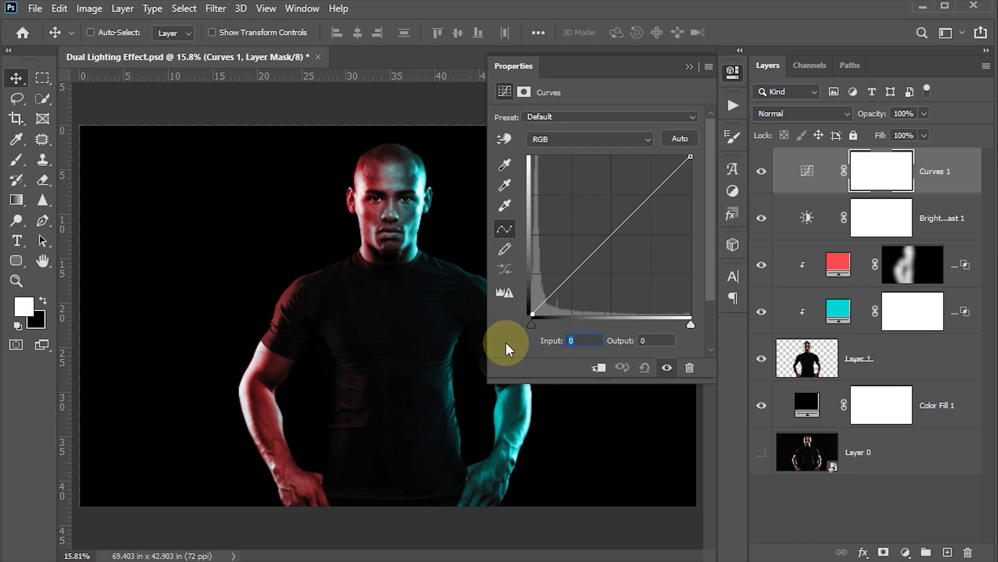
text(3)
click(651, 341)
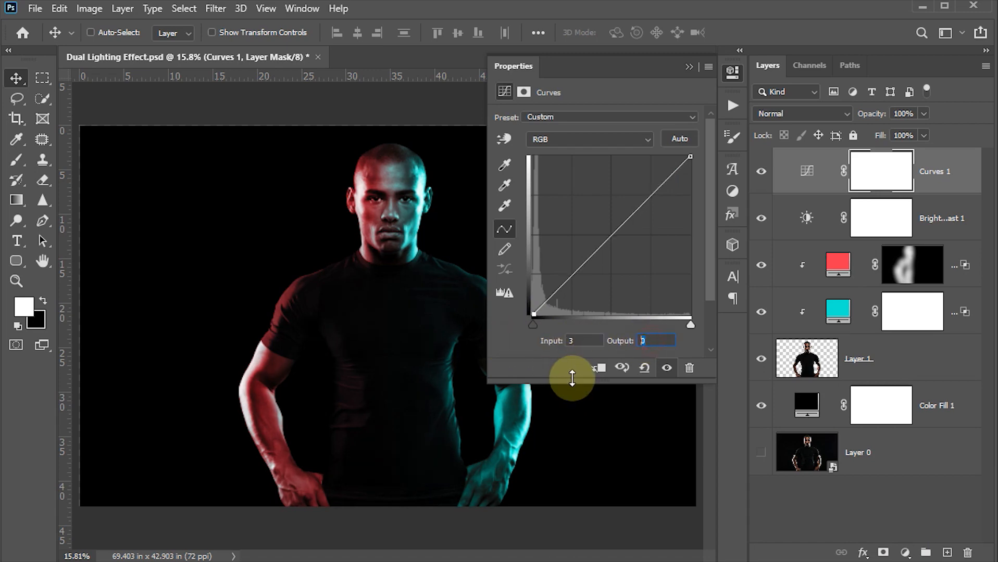
text(6)
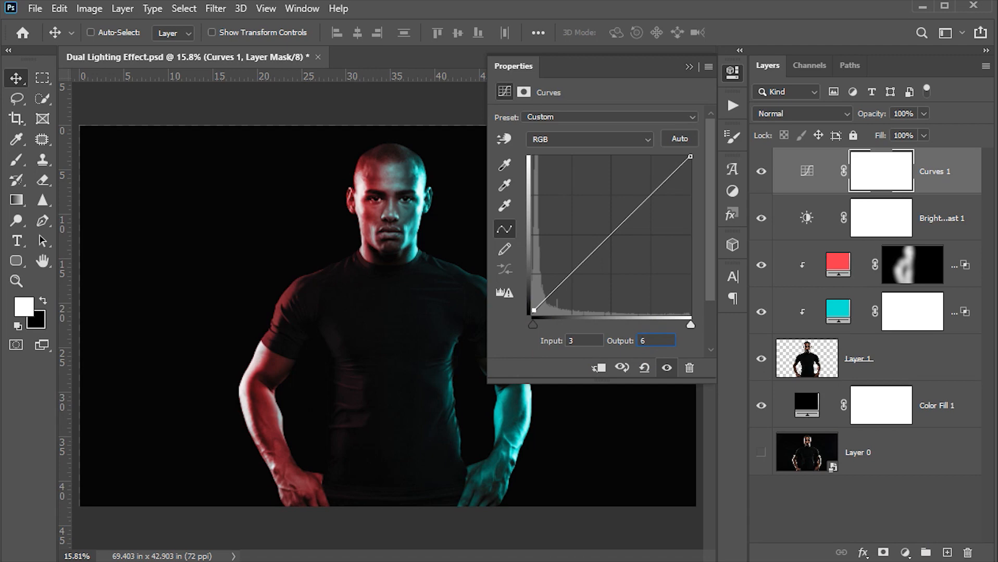
click(732, 78)
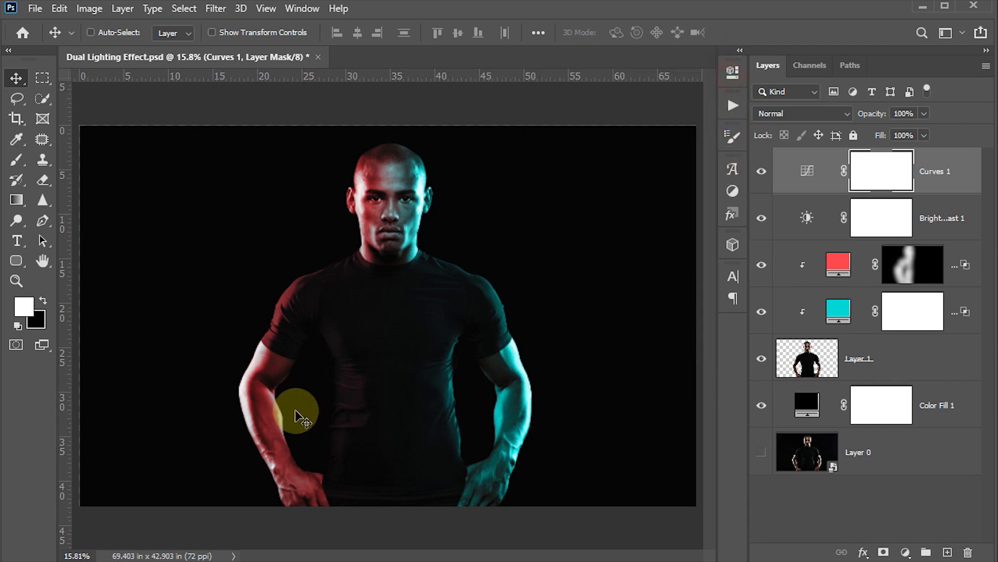
Step: Compare the image with and without the Curves adjustment, leave it visible and save the document
click(761, 172)
click(761, 173)
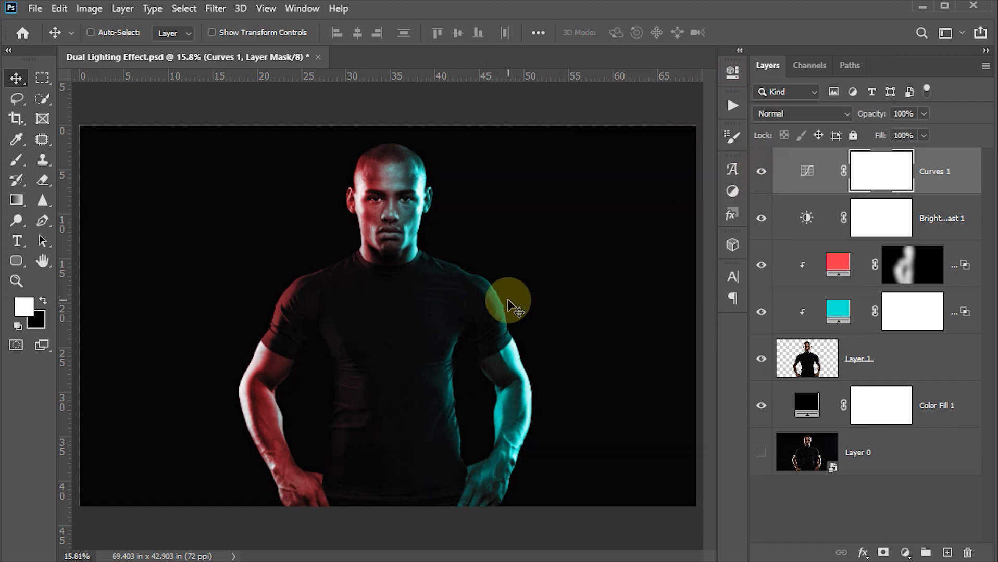
key(ctrl+s)
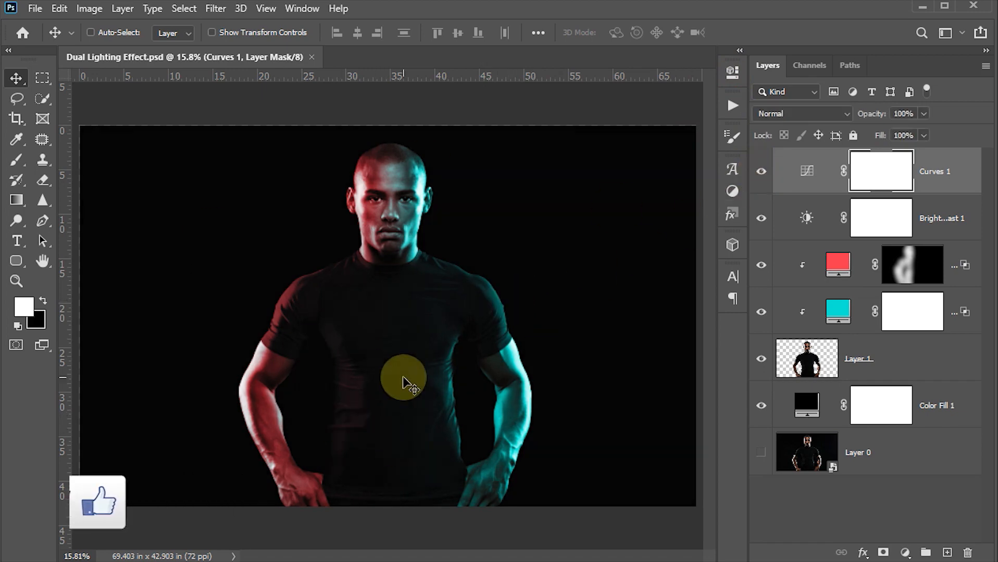
Step: Add a new layer above the black color fill, fill it with black and render Clouds on it
click(804, 413)
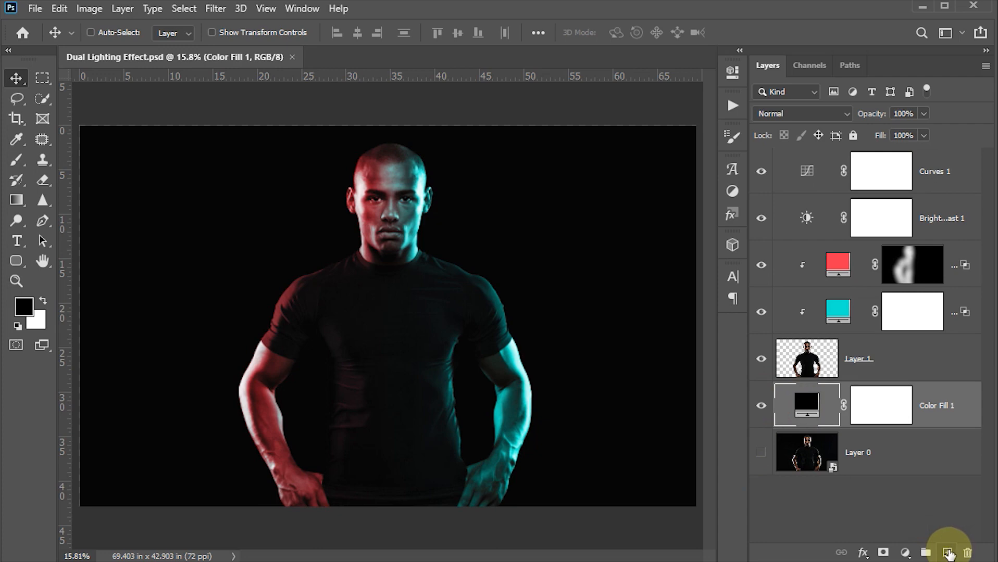
click(947, 553)
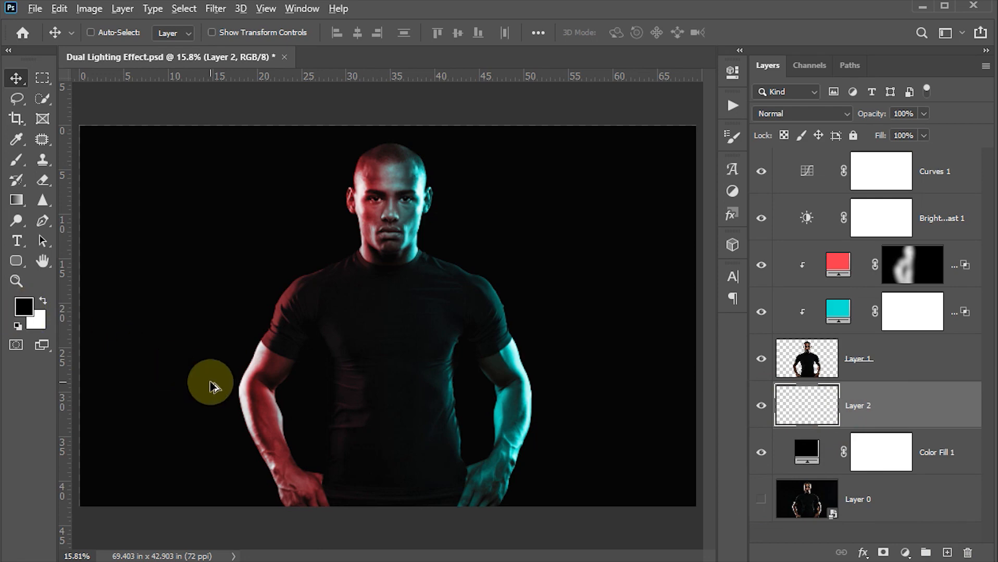
key(alt+BackSpace)
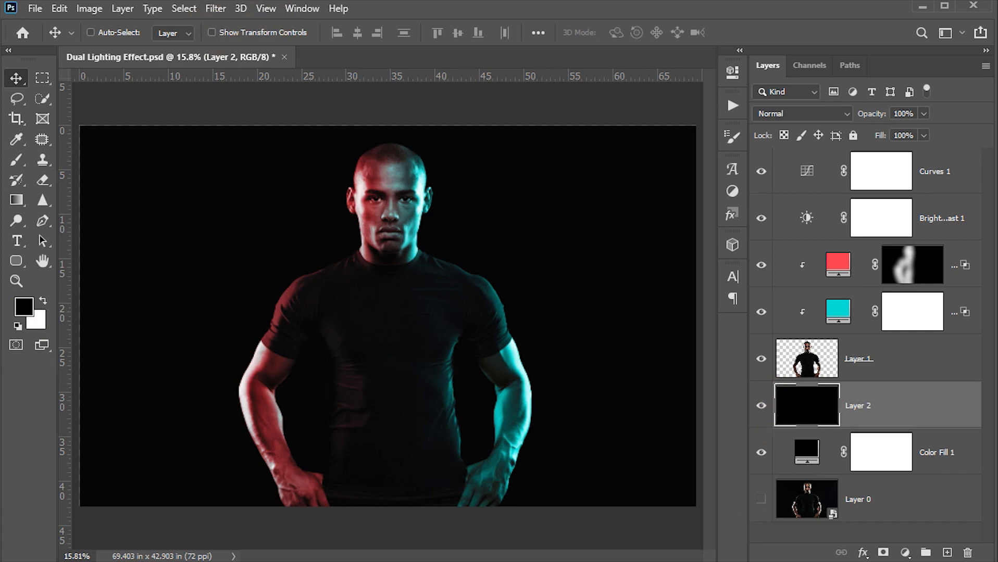
click(218, 9)
mouse_move(252, 259)
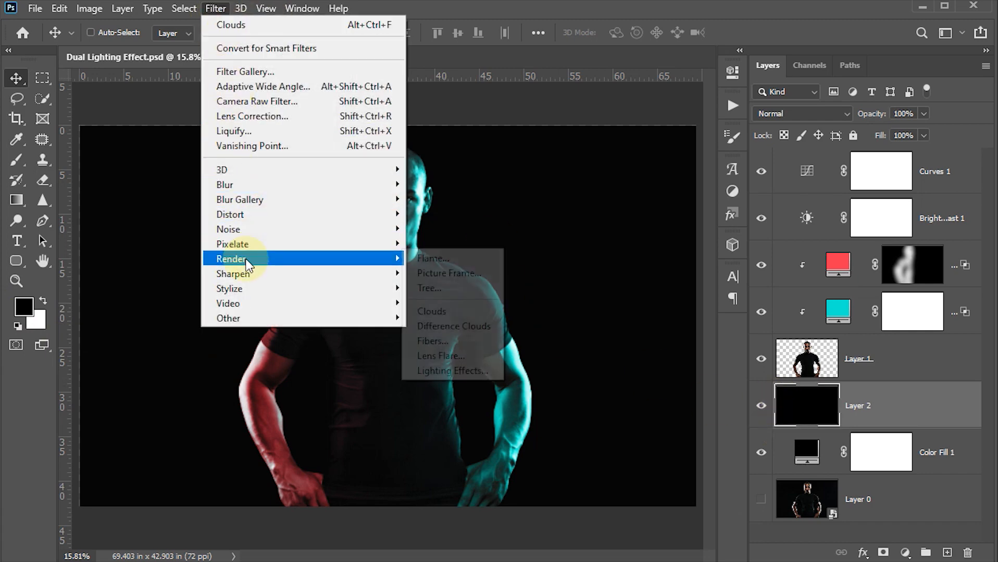
click(428, 312)
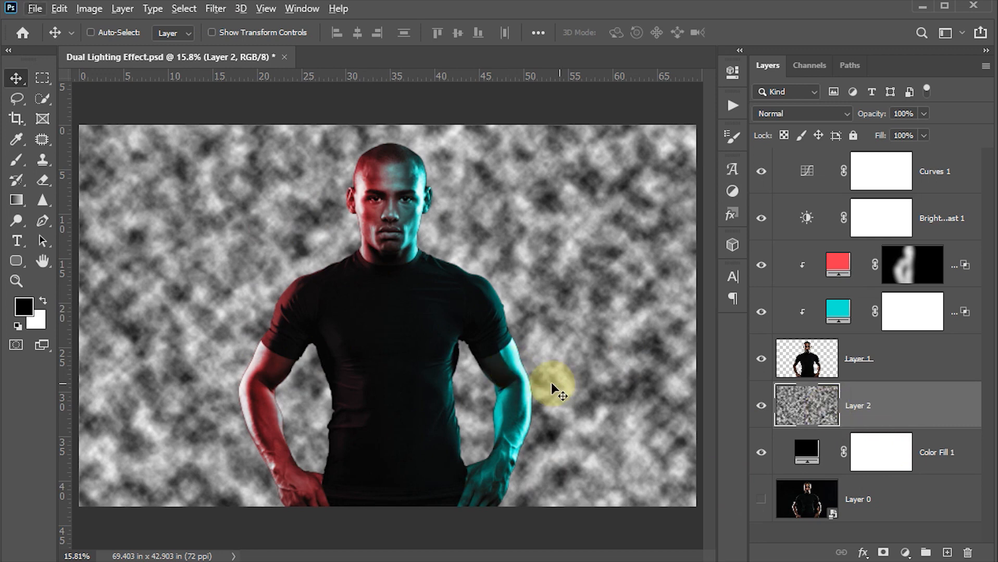
Step: Add a black layer mask to the clouds layer and set the brush to 15% opacity and 20% flow
alt+click(883, 555)
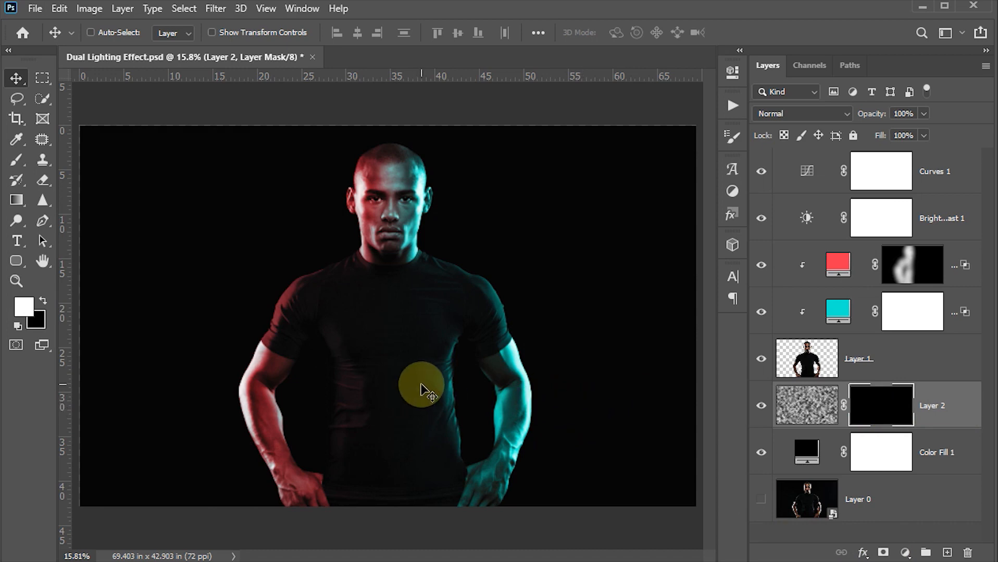
key(b)
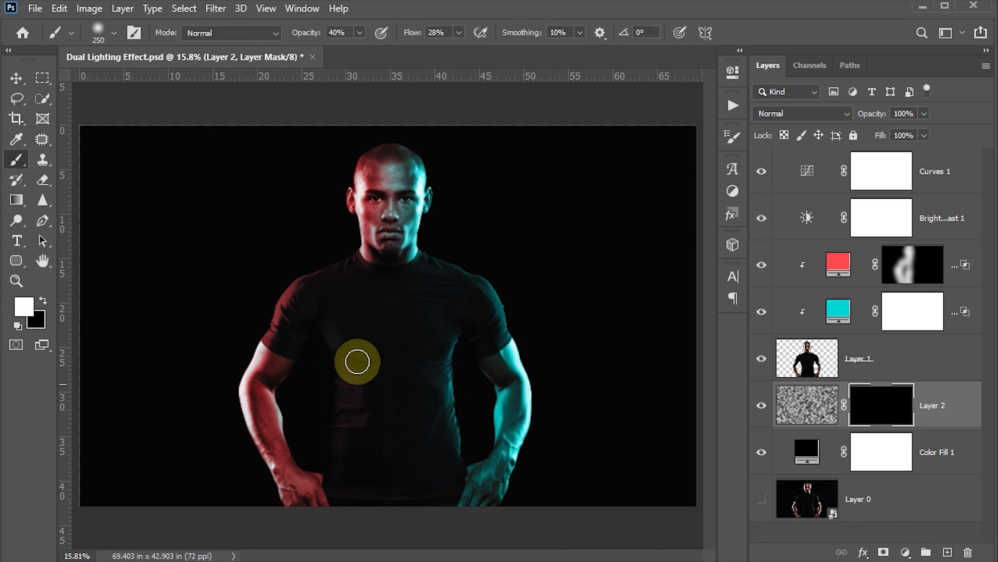
click(351, 32)
text(15)
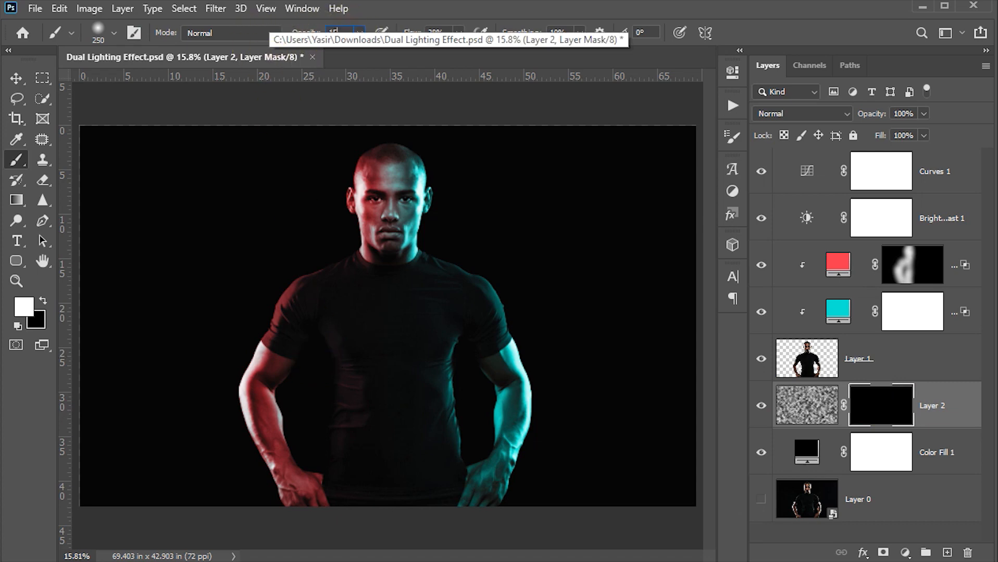
click(438, 33)
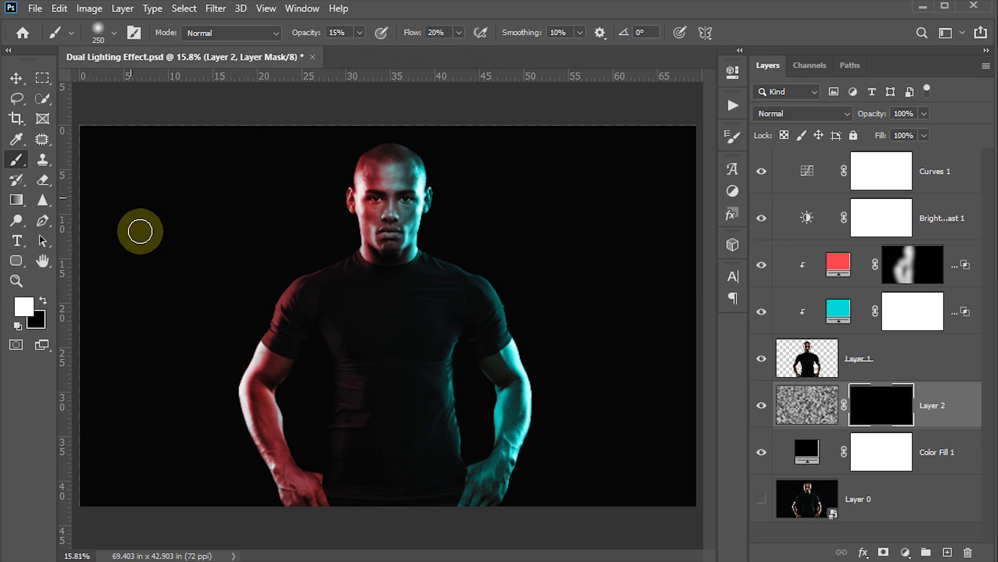
Step: Paint white on the clouds layer's mask with a size 1400 brush to reveal faint smoke on both sides of the man
key(bracketright)
key(bracketright)
key(bracketright)
key(bracketright)
key(bracketright)
key(bracketright)
key(bracketright)
key(bracketright)
key(bracketright)
key(bracketright)
key(bracketright)
key(bracketright)
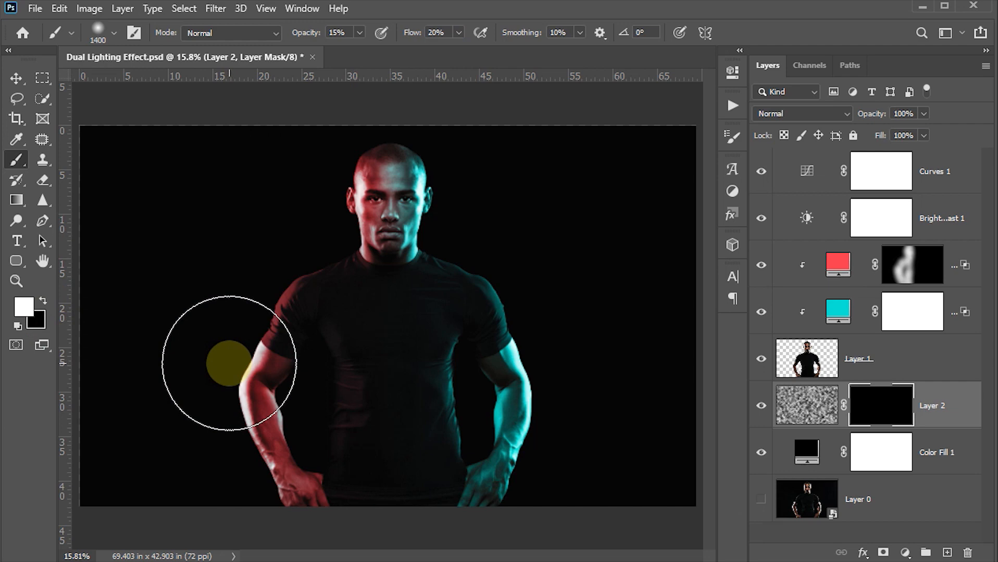
key(Tab)
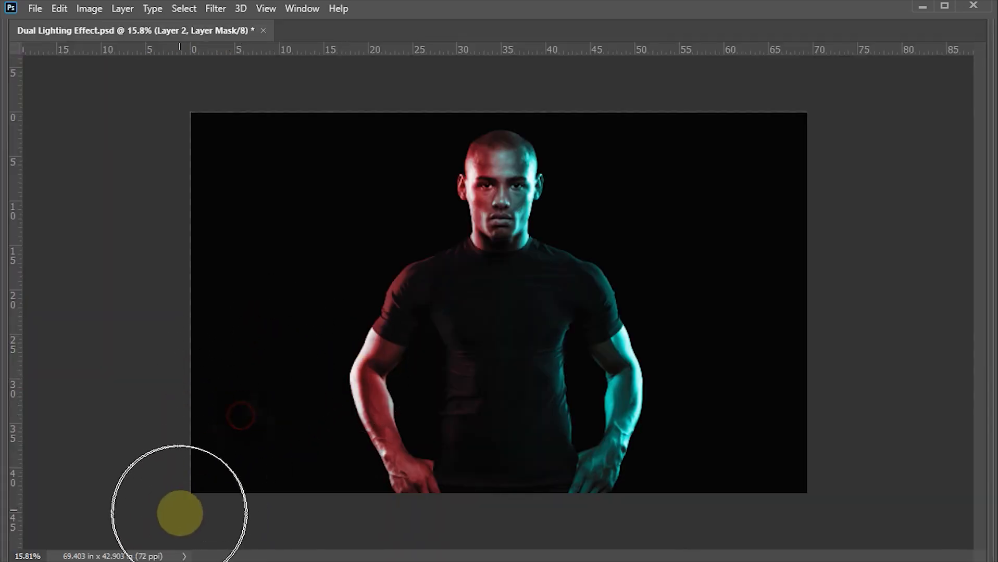
mouse_move(179, 513)
mouse_down()
mouse_move(289, 420)
mouse_move(181, 531)
mouse_move(296, 459)
mouse_move(363, 392)
mouse_move(589, 520)
mouse_move(555, 516)
mouse_move(384, 424)
mouse_move(457, 494)
mouse_move(588, 515)
mouse_move(572, 500)
mouse_move(466, 471)
mouse_move(169, 512)
mouse_move(99, 506)
mouse_move(496, 491)
mouse_move(467, 488)
mouse_move(727, 435)
mouse_move(695, 309)
mouse_move(681, 543)
mouse_move(677, 375)
mouse_move(732, 480)
mouse_move(816, 487)
mouse_move(784, 276)
mouse_move(800, 527)
mouse_move(654, 474)
mouse_move(847, 487)
mouse_move(853, 517)
mouse_move(753, 171)
mouse_move(830, 111)
mouse_move(844, 114)
mouse_move(874, 226)
mouse_move(786, 204)
mouse_move(905, 111)
mouse_move(947, 151)
mouse_move(190, 147)
mouse_move(129, 322)
mouse_move(235, 205)
mouse_move(125, 446)
mouse_move(157, 434)
mouse_move(526, 388)
mouse_move(830, 190)
mouse_move(813, 229)
mouse_move(848, 457)
mouse_move(853, 406)
mouse_move(829, 324)
mouse_move(838, 418)
mouse_move(646, 380)
mouse_move(774, 269)
mouse_move(683, 168)
mouse_move(689, 131)
mouse_move(757, 133)
mouse_move(833, 287)
mouse_move(816, 320)
mouse_move(880, 455)
mouse_move(582, 355)
mouse_move(267, 296)
mouse_move(236, 361)
mouse_move(209, 341)
mouse_move(240, 339)
mouse_move(220, 138)
mouse_move(237, 129)
mouse_move(278, 316)
mouse_up()
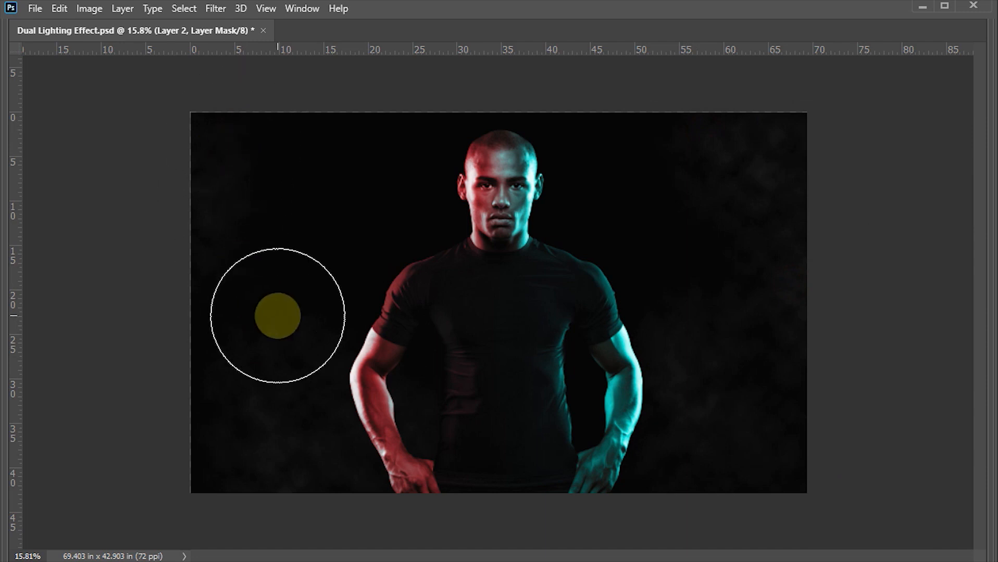
key(Tab)
Step: Set the brush flow to 10% and paint white on the clouds layer's mask behind the man's shoulders and torso
click(447, 32)
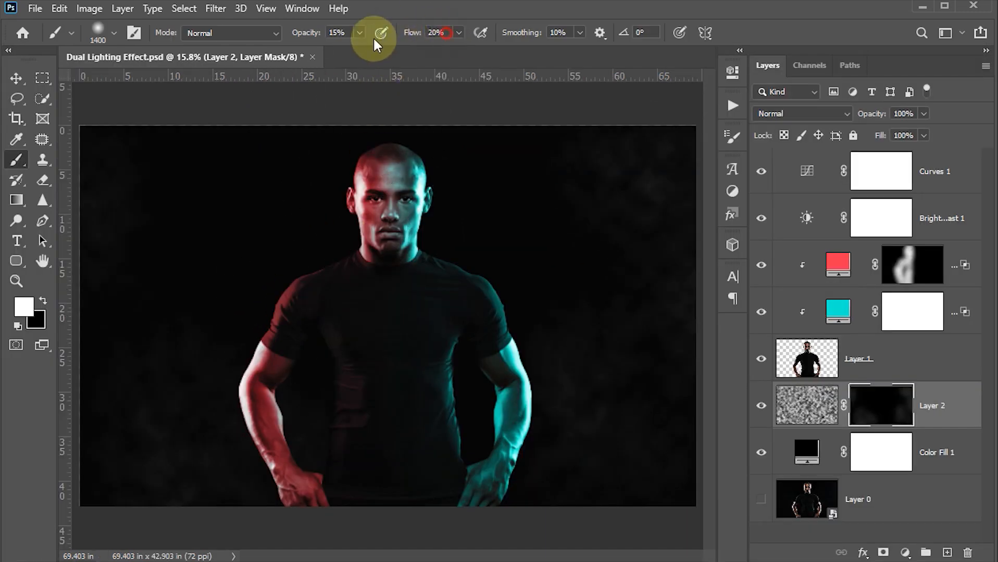
text(10)
key(Return)
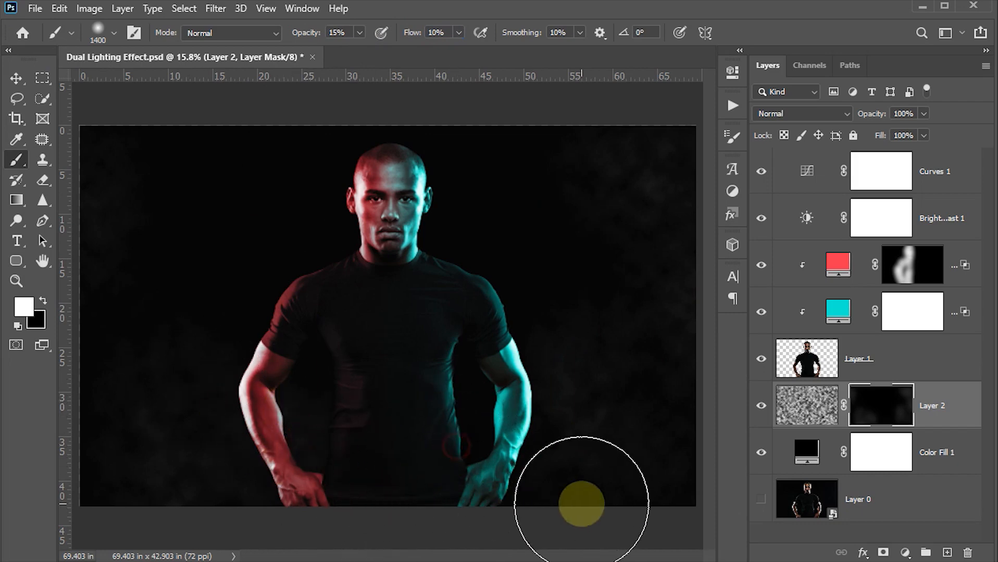
mouse_move(465, 418)
mouse_down()
mouse_move(576, 508)
mouse_move(414, 370)
mouse_up()
mouse_move(305, 267)
mouse_down()
mouse_move(424, 390)
mouse_move(435, 419)
mouse_up()
mouse_move(444, 273)
mouse_down()
mouse_move(440, 425)
mouse_move(432, 367)
mouse_move(419, 419)
mouse_up()
drag(437, 230, 424, 361)
drag(327, 265, 385, 377)
drag(327, 294, 450, 453)
click(10, 80)
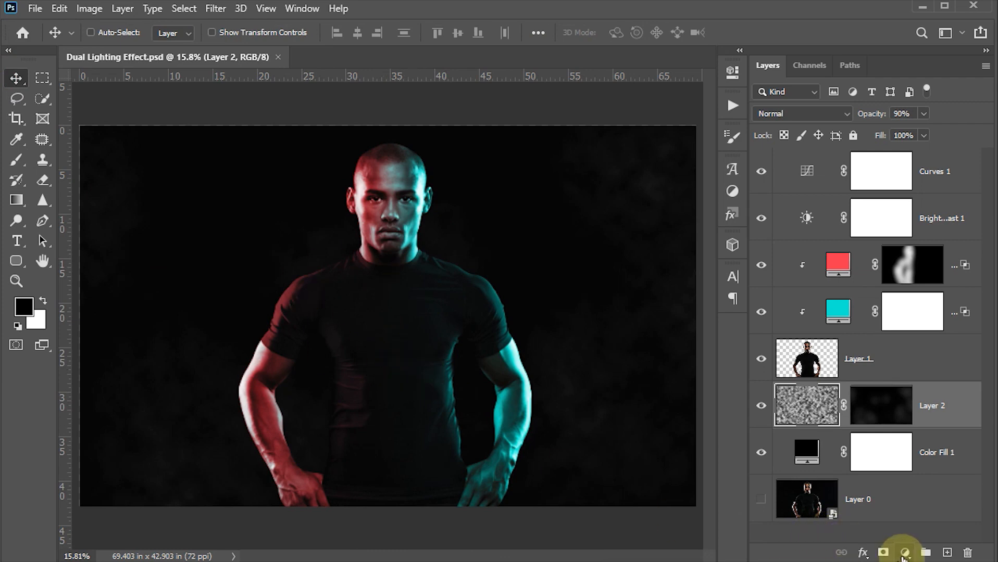
Step: Add a linear Gradient fill layer above the clouds layer with an angle of 0°
click(904, 553)
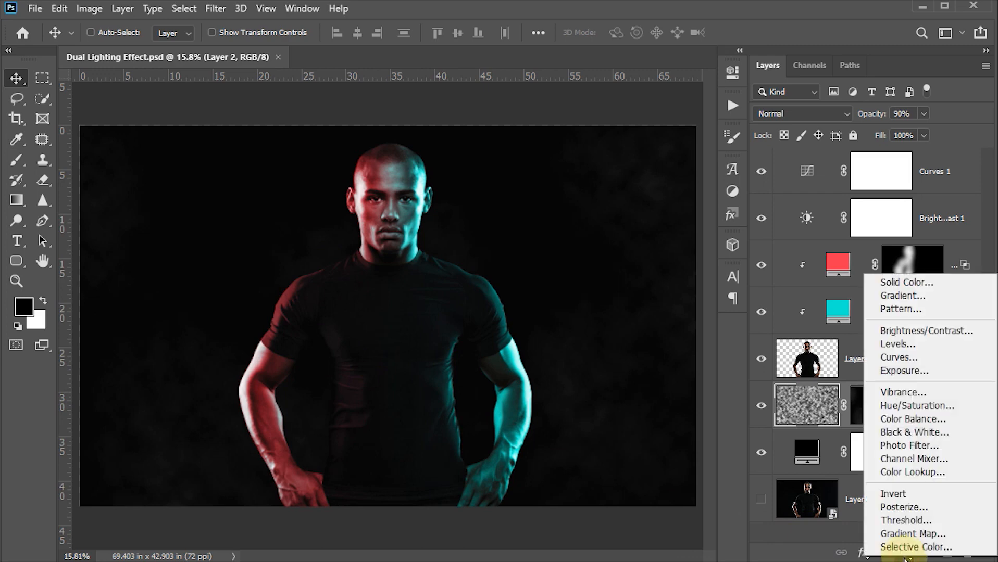
click(918, 295)
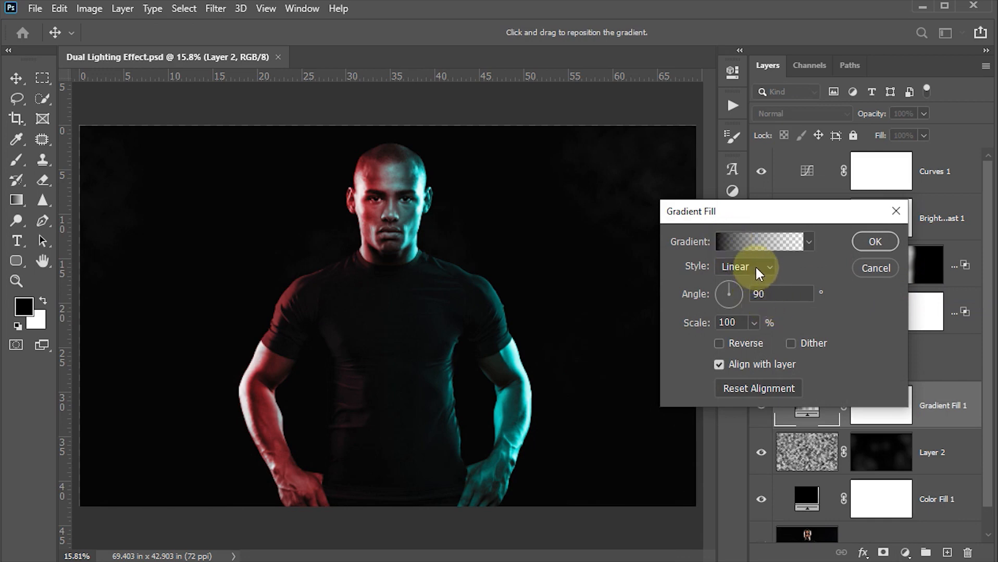
click(781, 293)
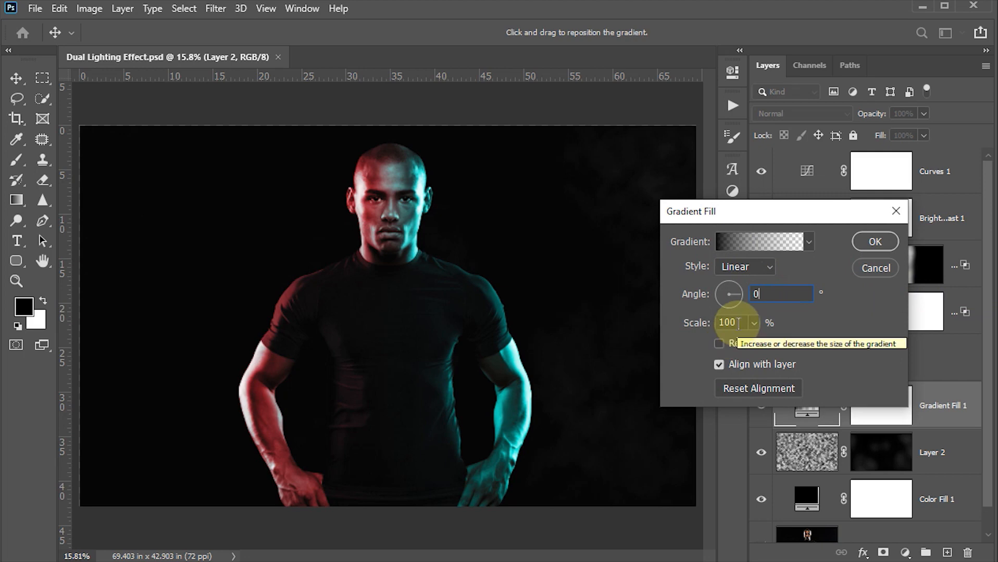
Step: Start the fill's gradient from the first Basics preset and set its first color stop to red f90202
click(728, 239)
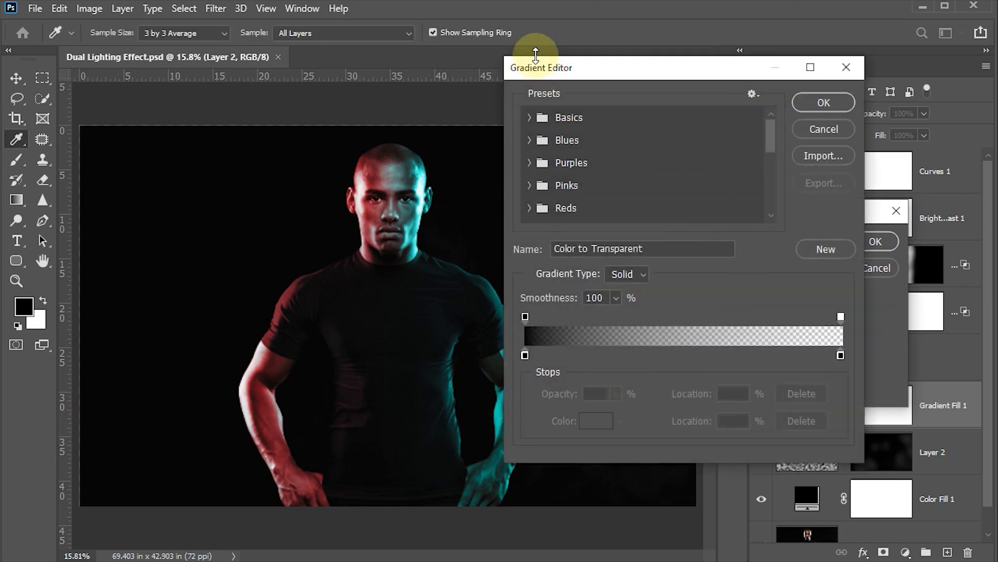
click(529, 119)
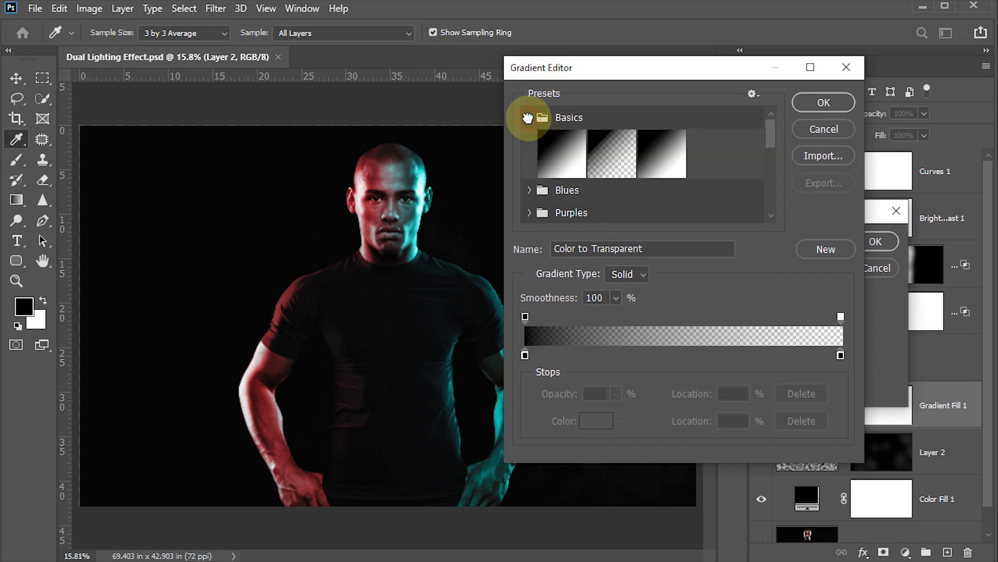
click(565, 165)
click(524, 355)
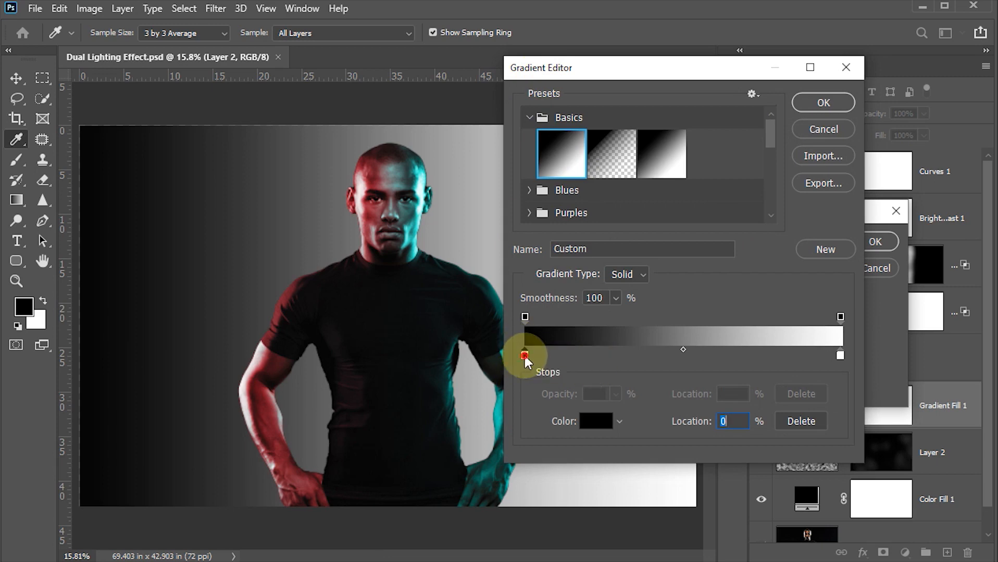
double_click(525, 356)
drag(692, 238, 708, 207)
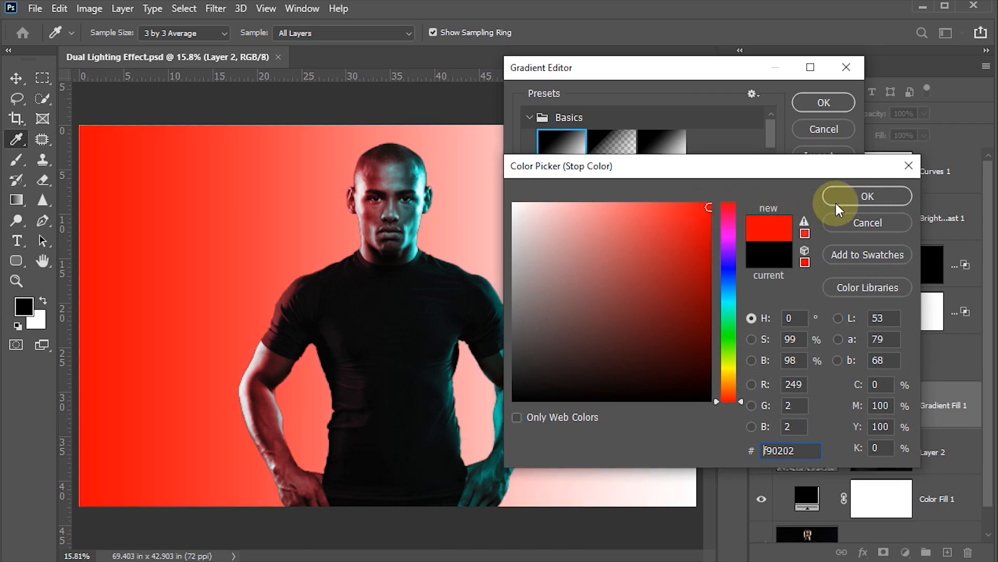
click(854, 198)
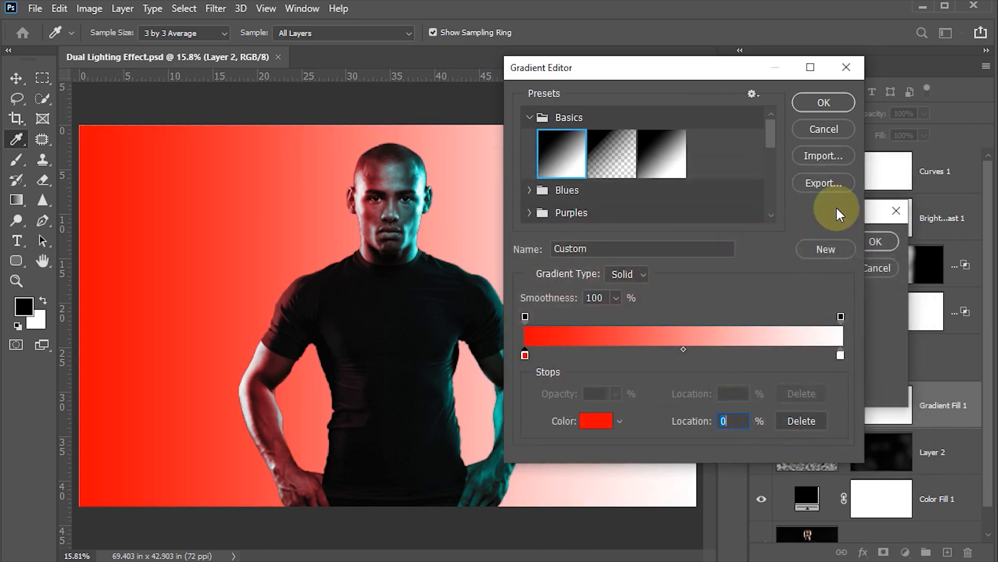
Step: Set the gradient's end color stop to cyan 0ae9f7
double_click(841, 356)
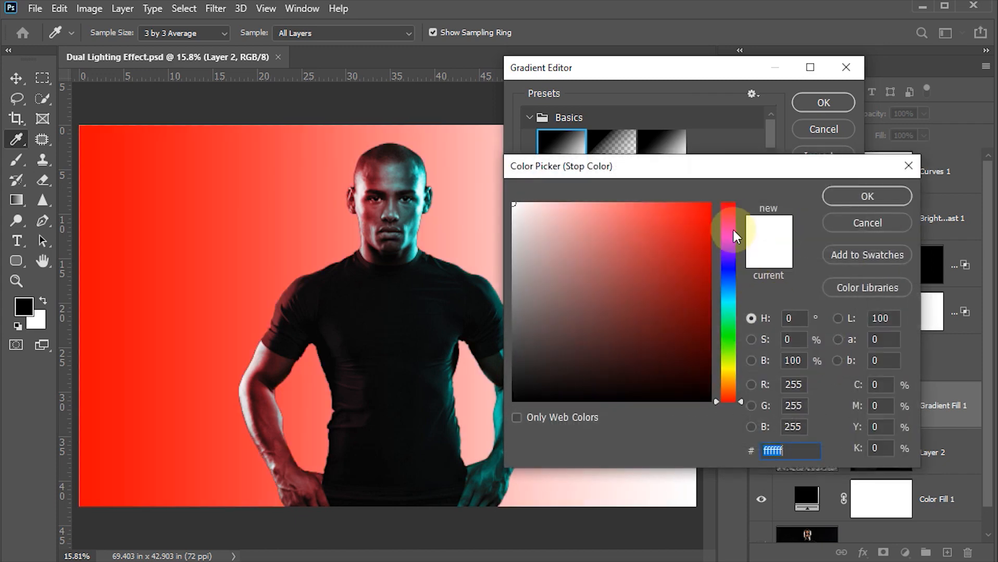
drag(741, 225, 742, 298)
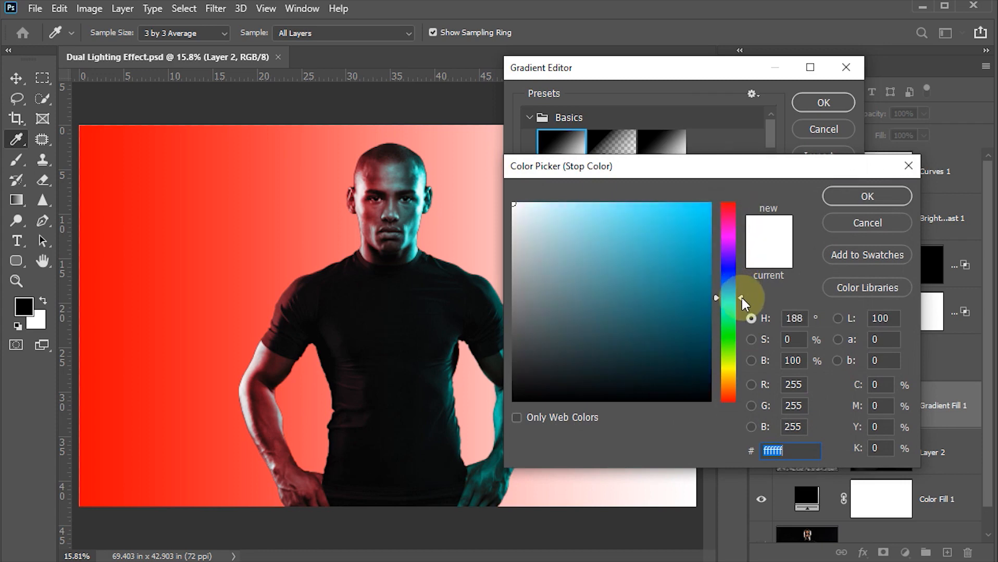
drag(698, 224, 703, 209)
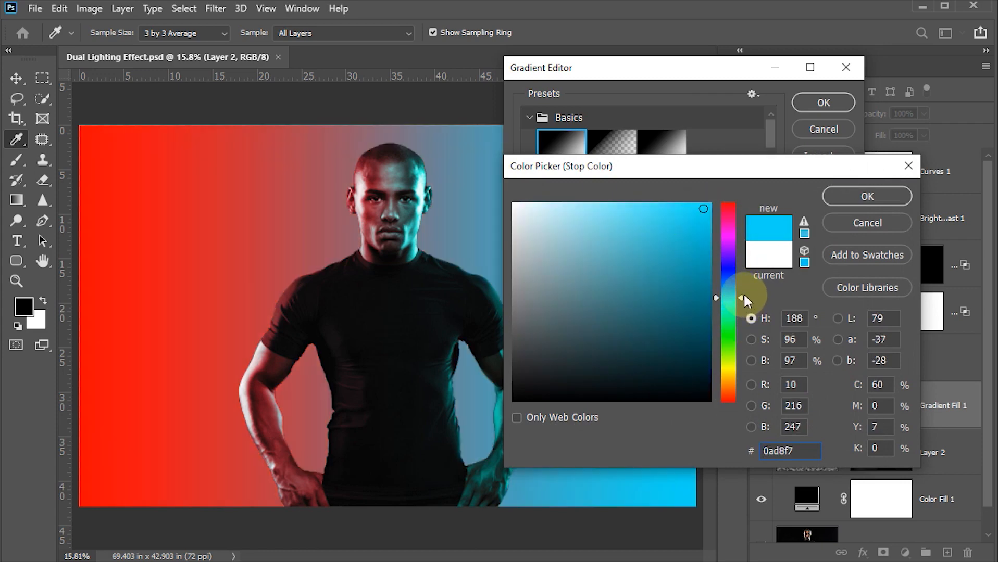
drag(743, 292, 743, 300)
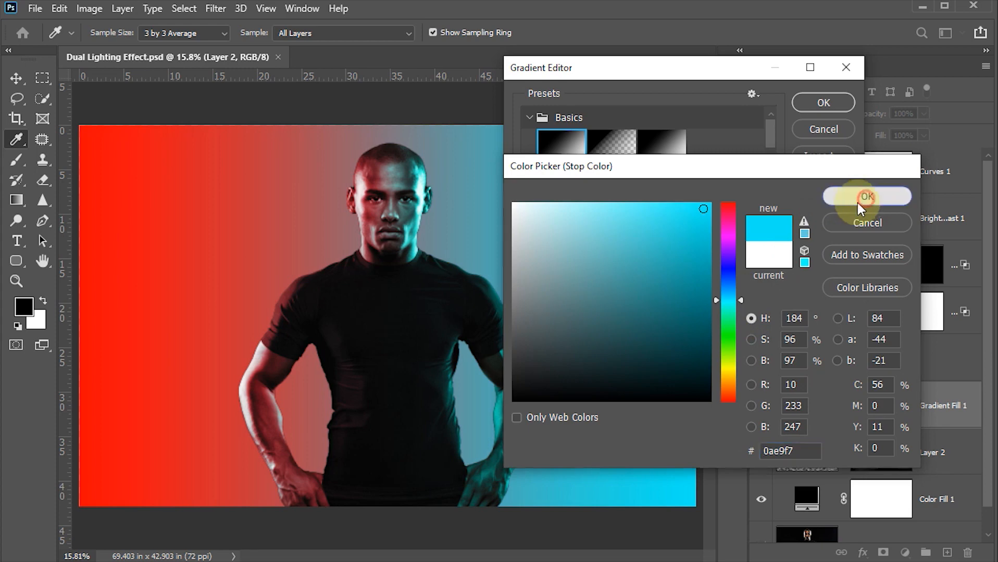
click(859, 201)
Step: Apply the red-to-cyan gradient fill and set its layer's blend mode to Color
click(809, 103)
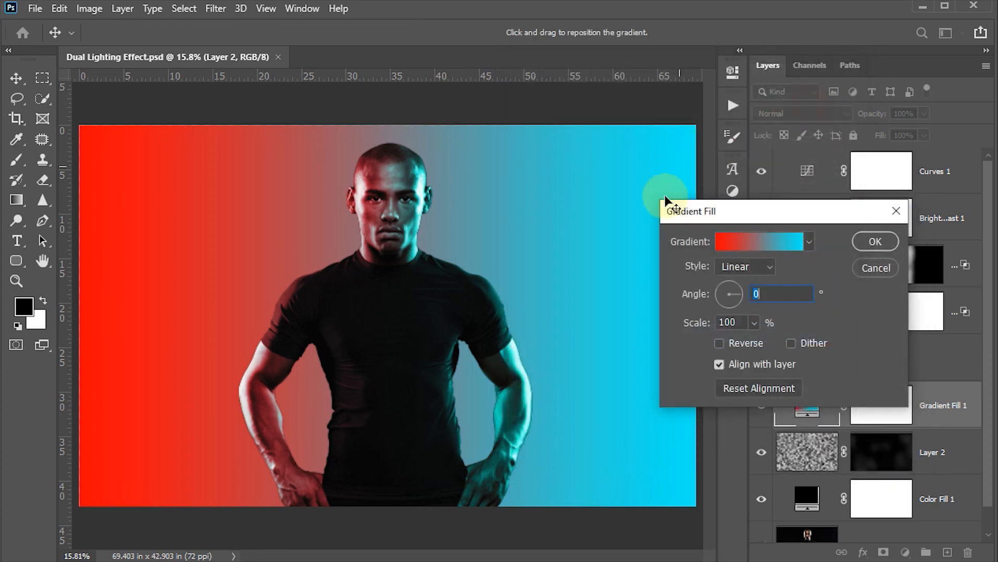
click(874, 241)
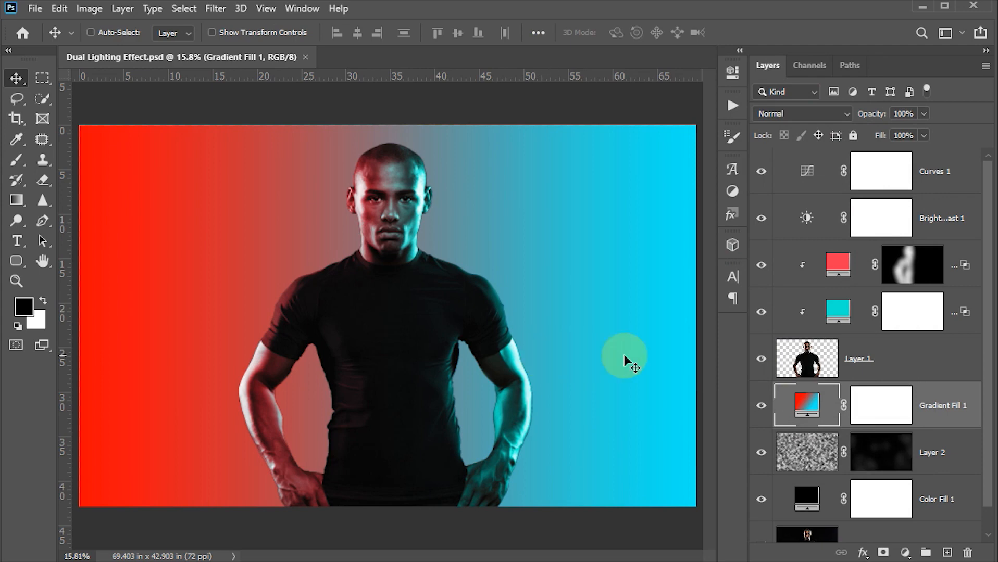
click(847, 111)
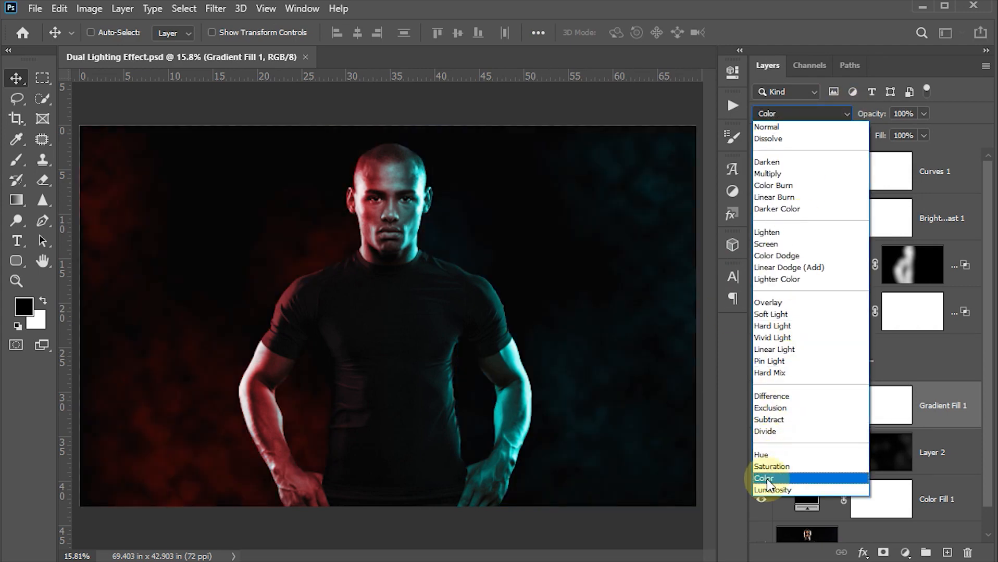
click(768, 480)
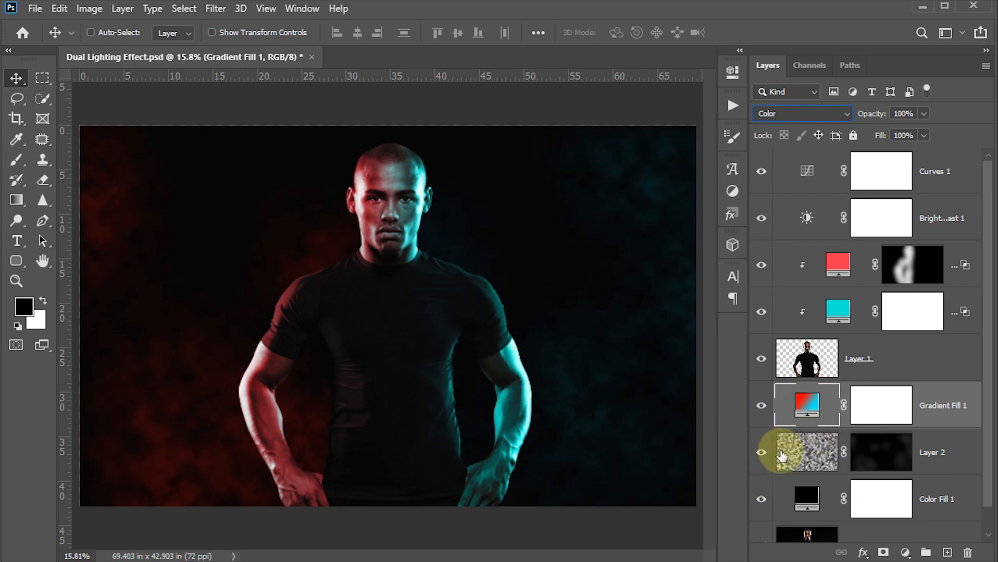
Step: Set the opacity of the clouds layer to 65%
click(806, 449)
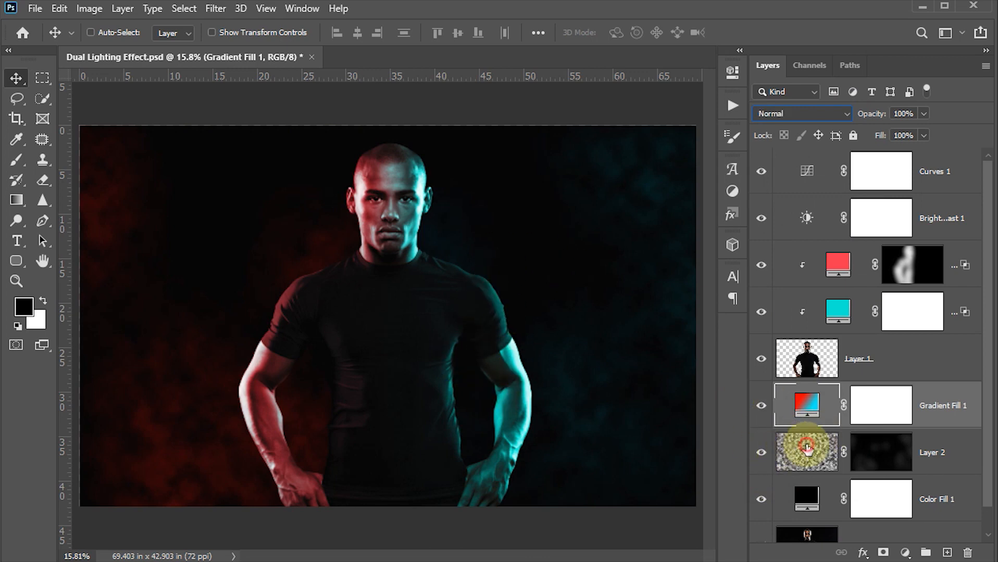
click(923, 113)
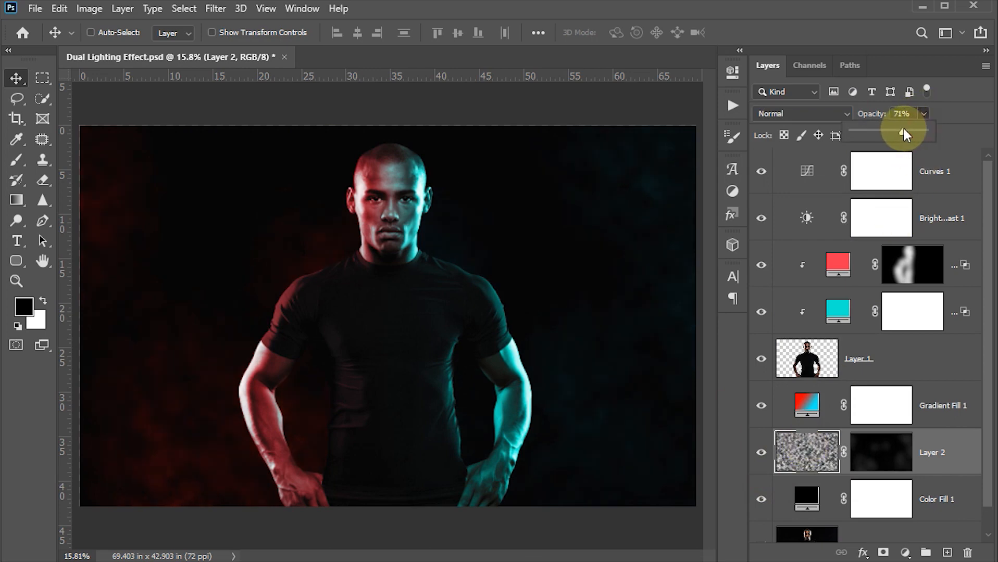
click(923, 113)
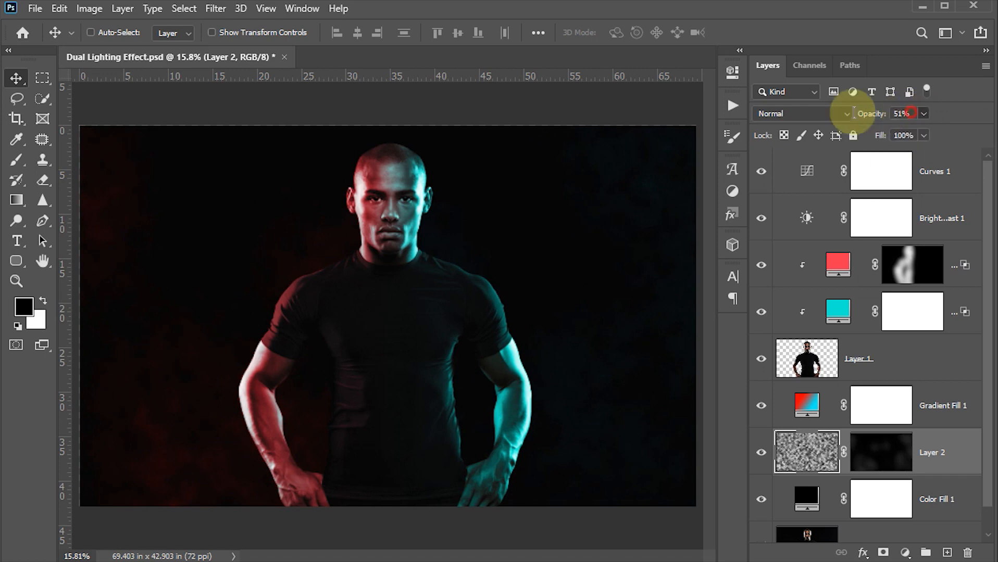
text(65)
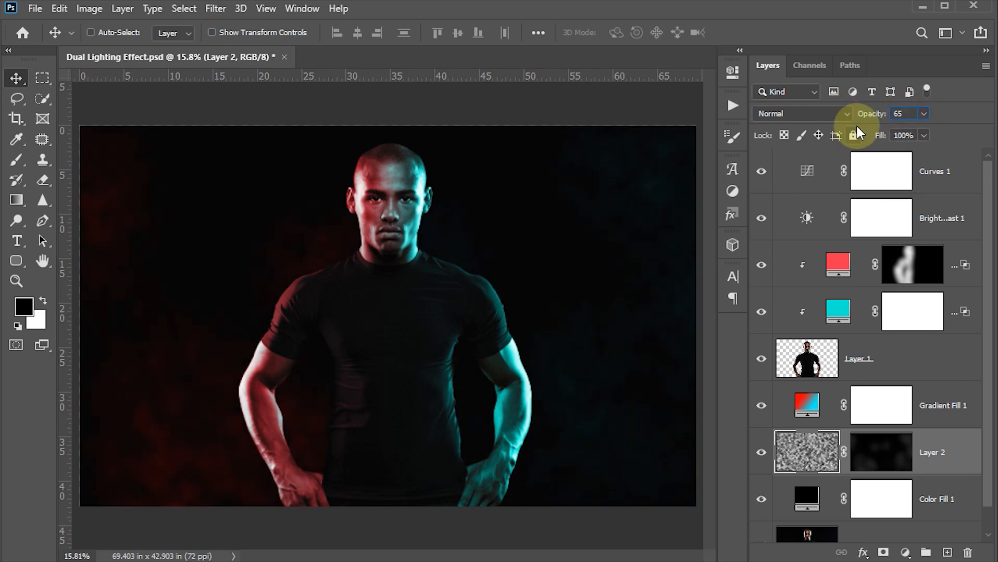
key(Return)
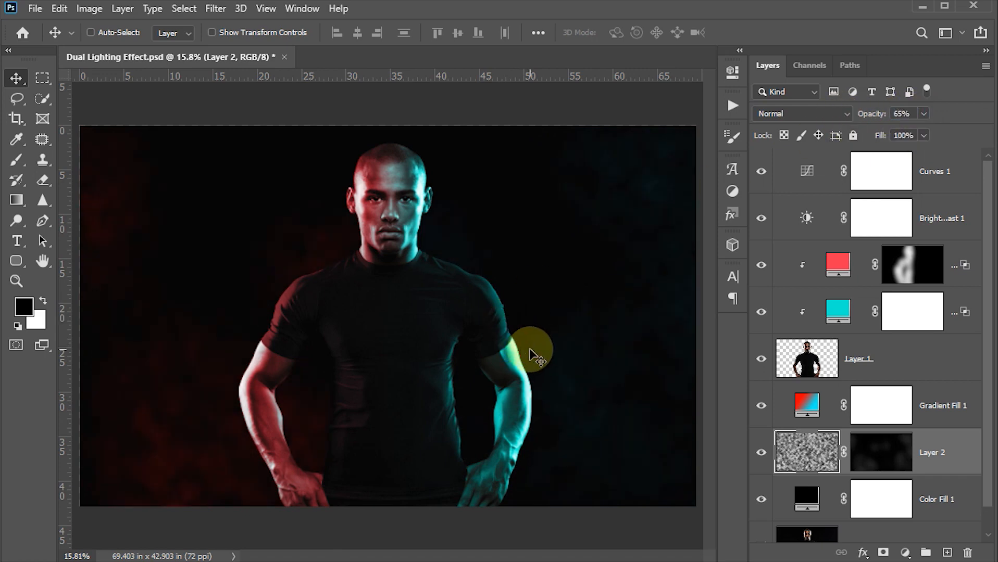